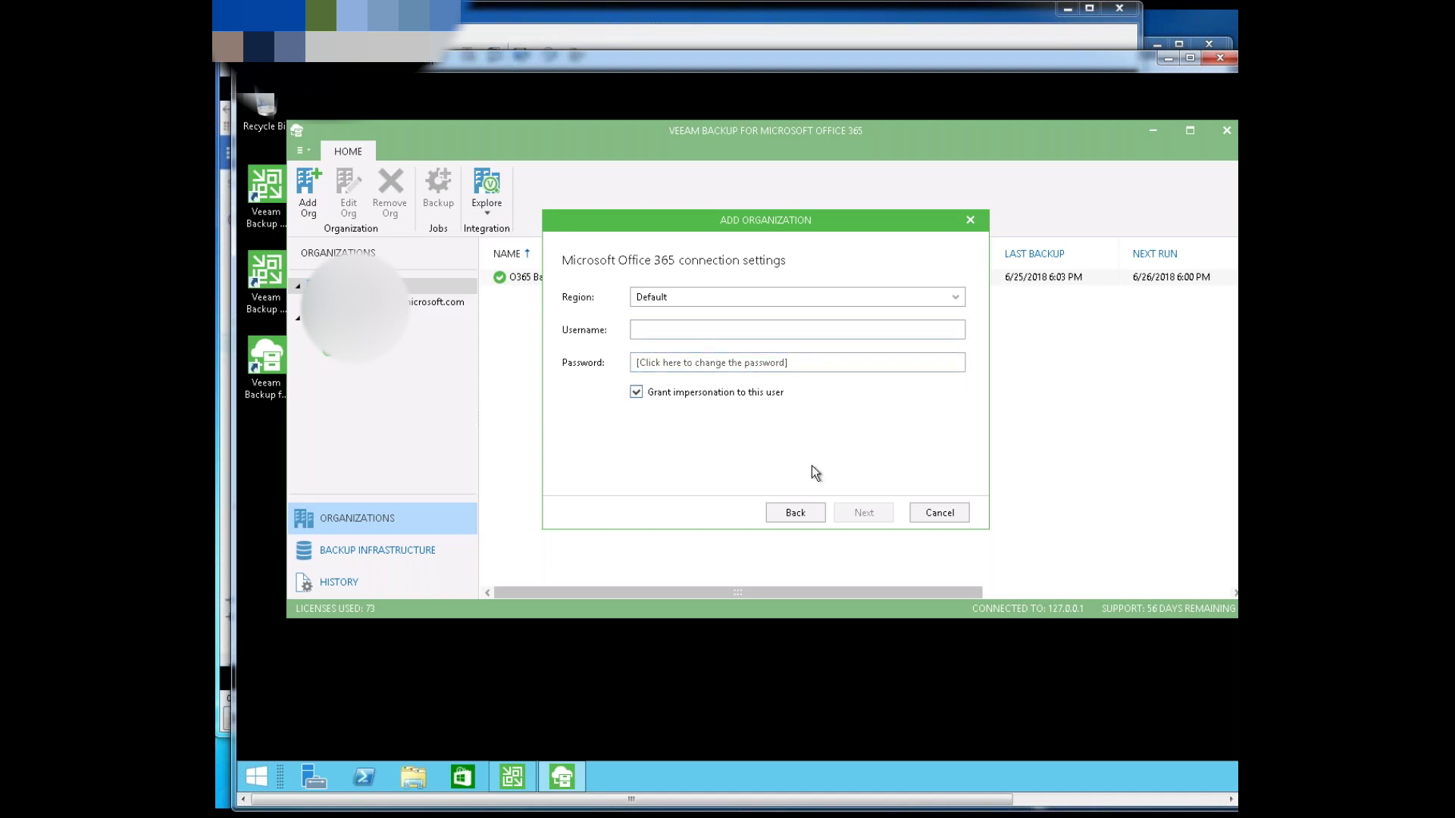
Step: Cancel the new organization, then review the O365 Backup job and save its daily 6:00 PM schedule
click(934, 513)
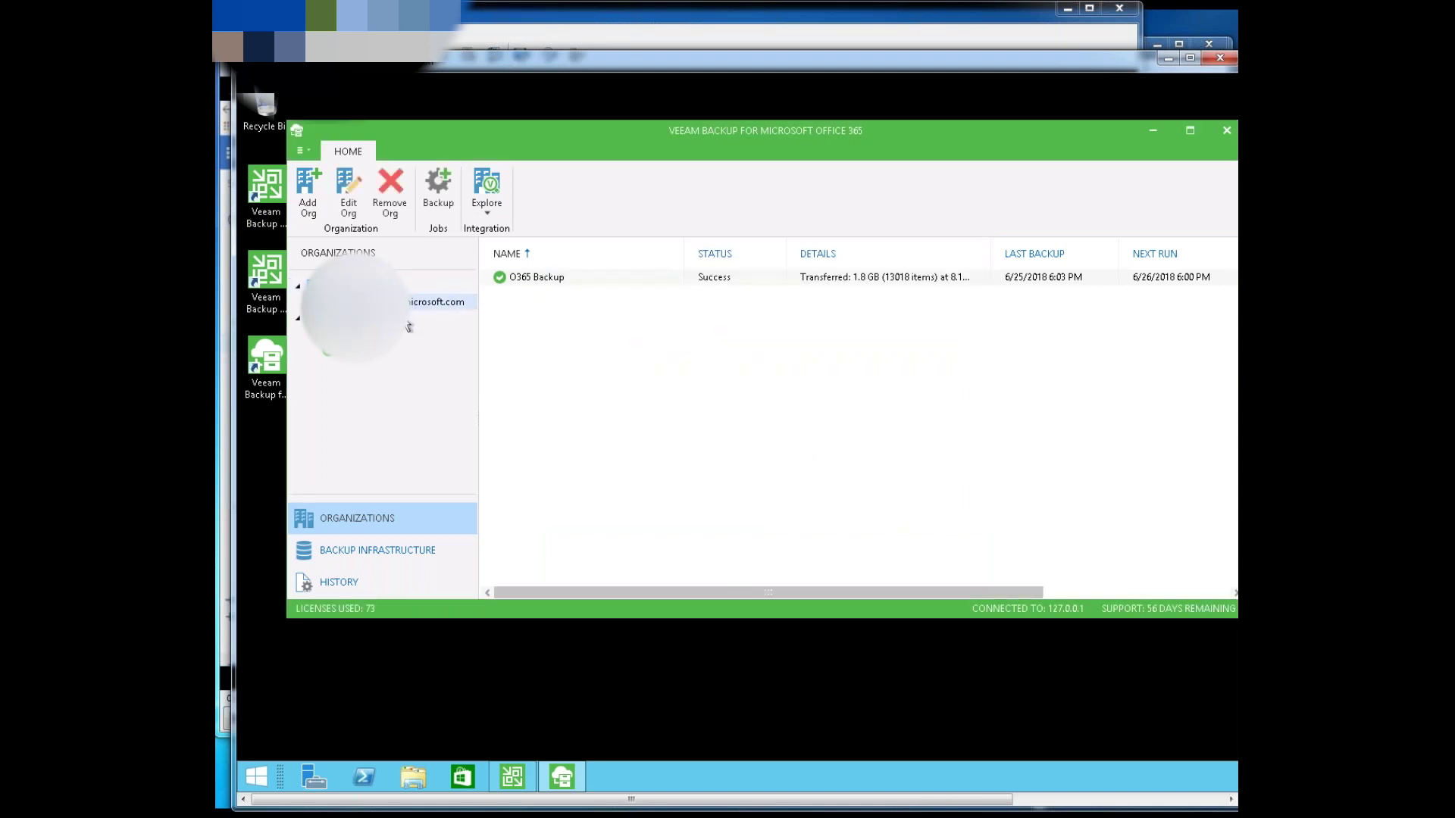
right_click(536, 279)
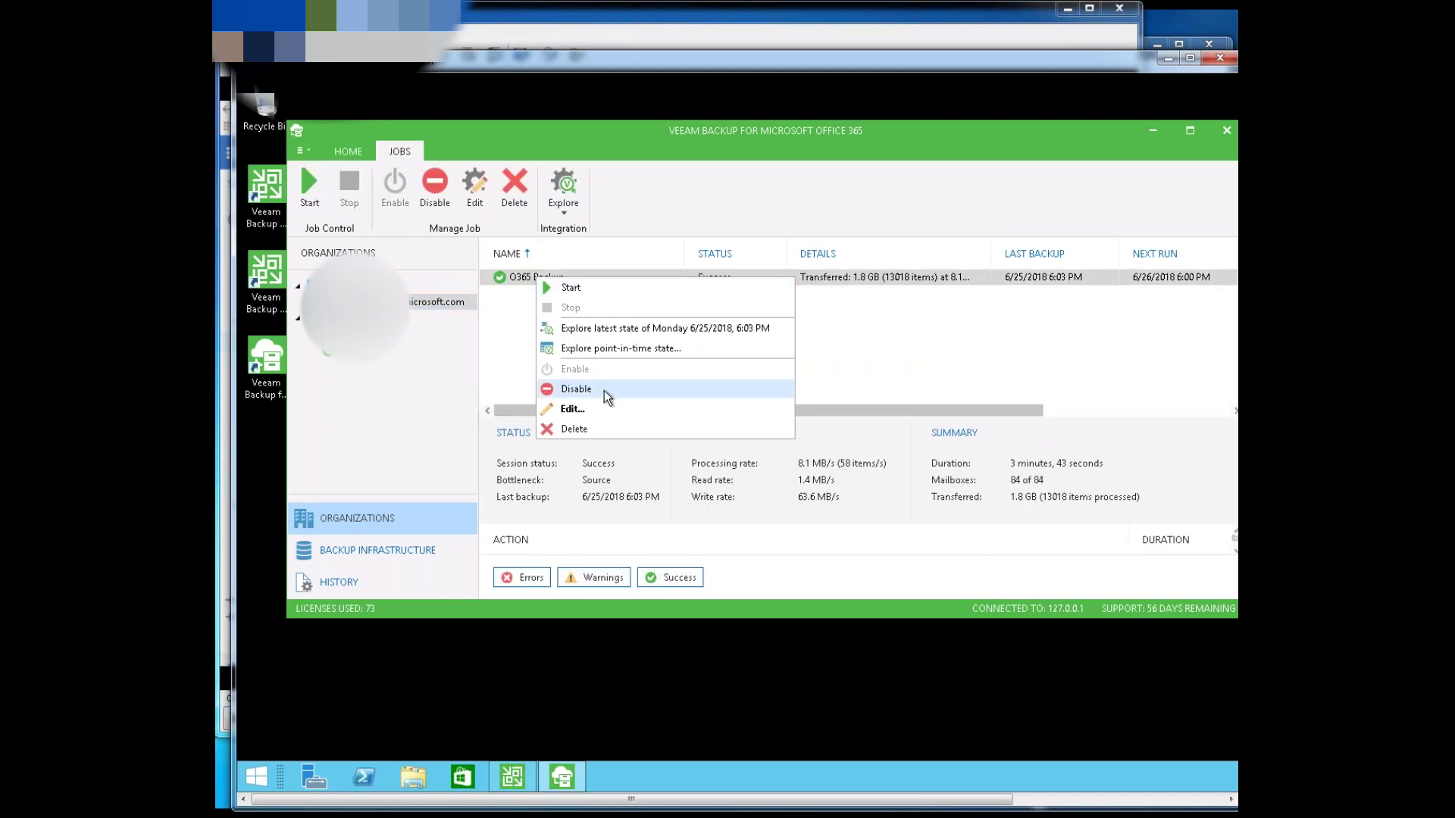
click(594, 410)
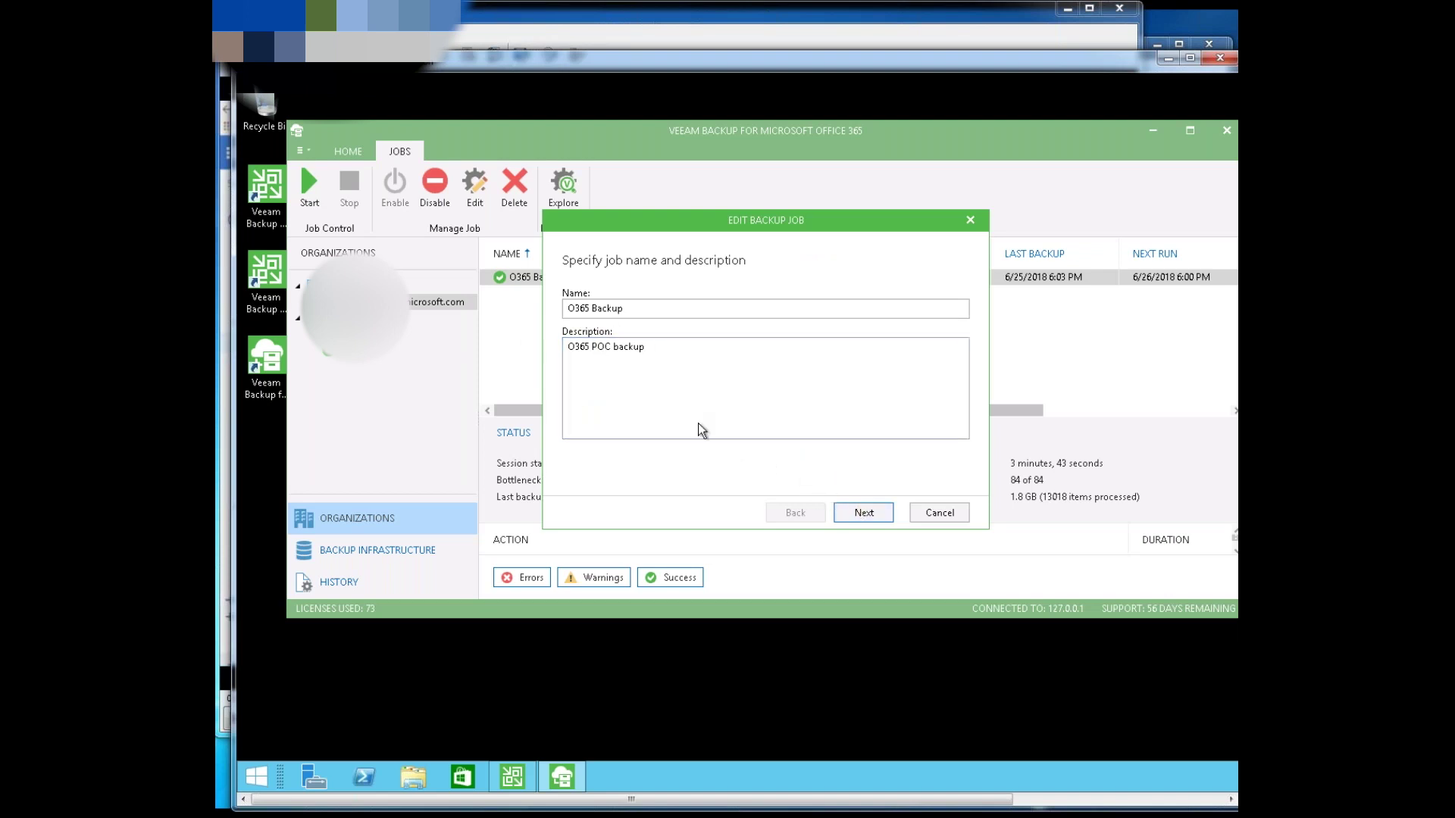
click(860, 513)
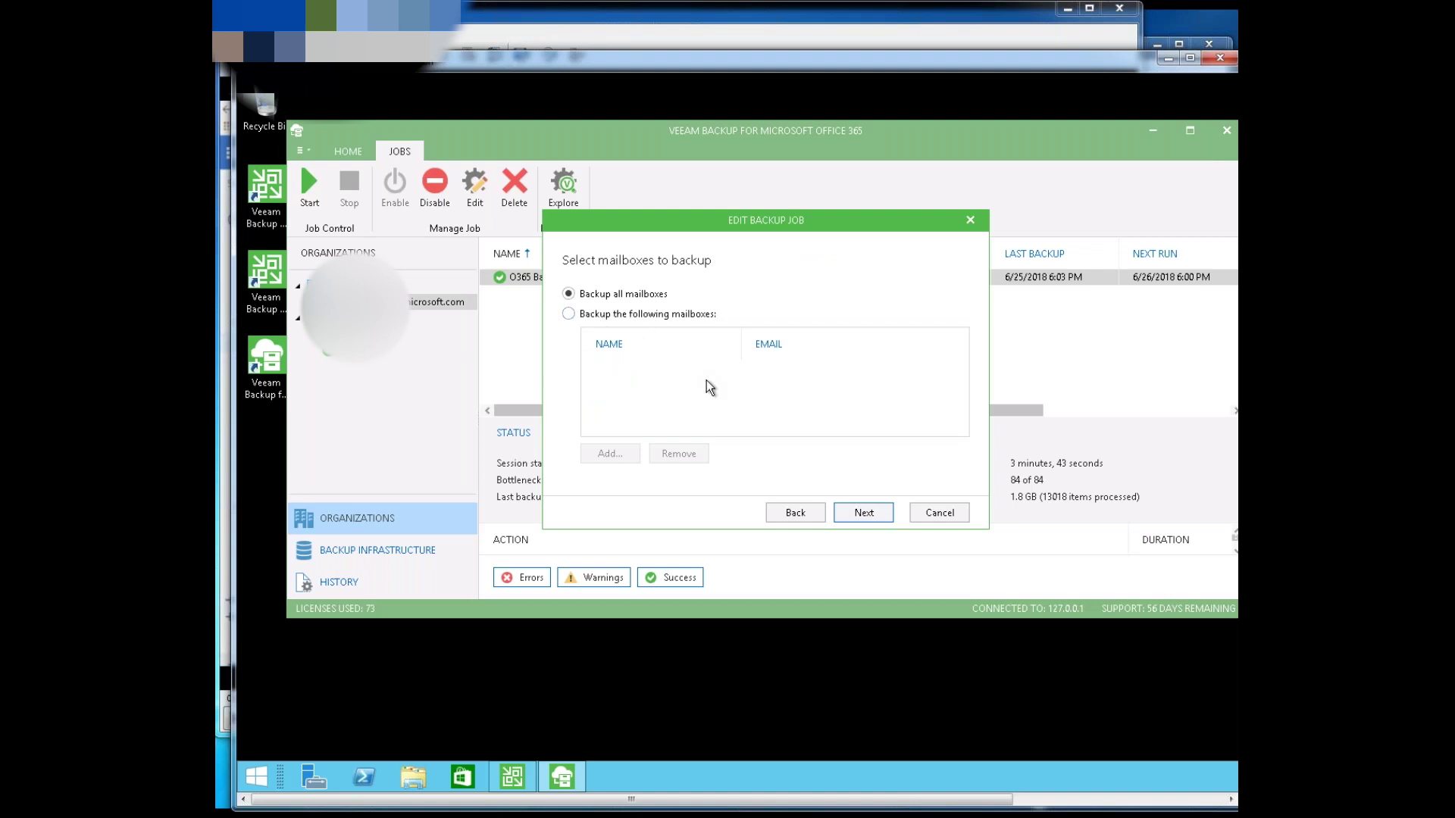
click(861, 514)
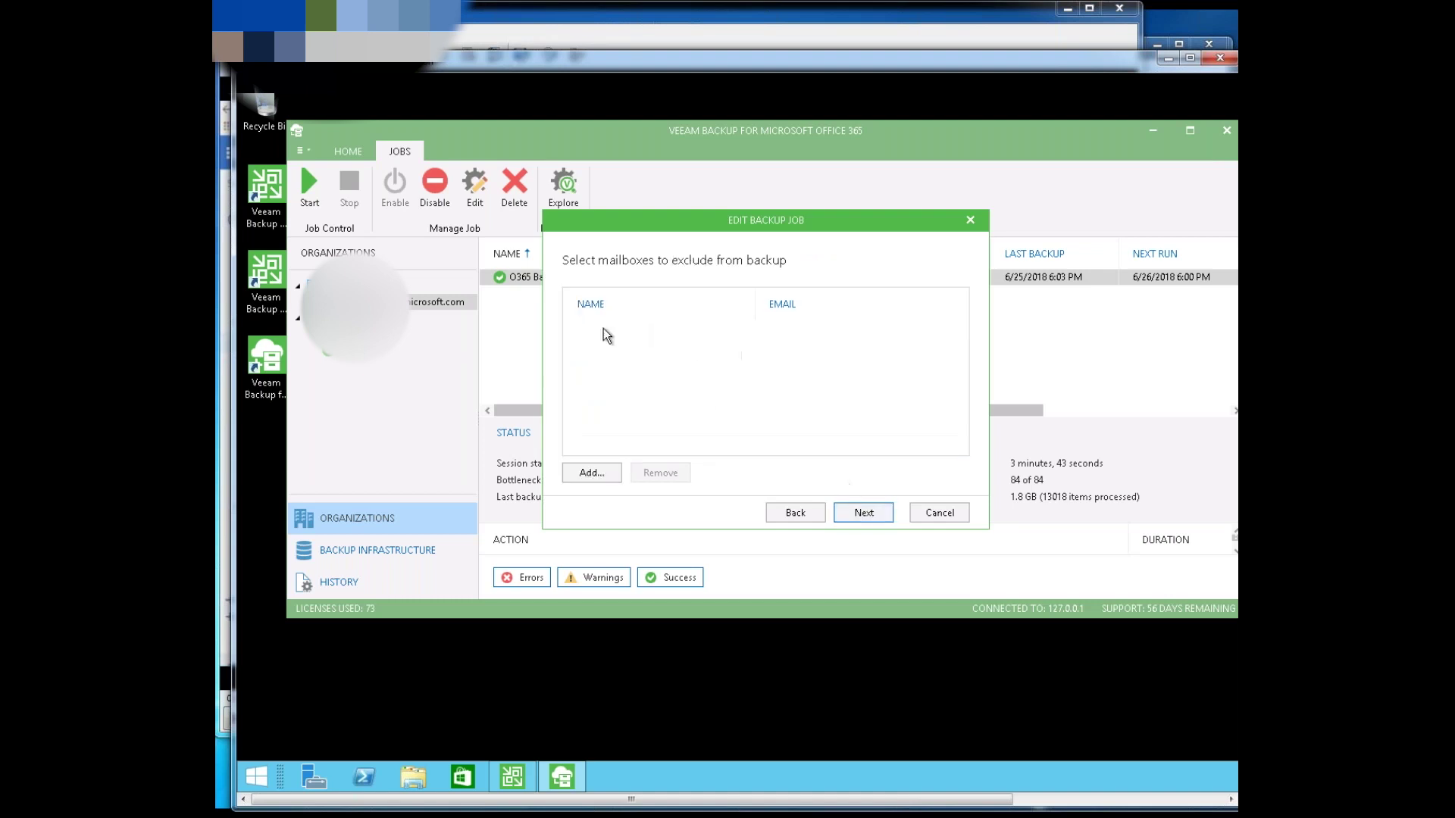
click(861, 511)
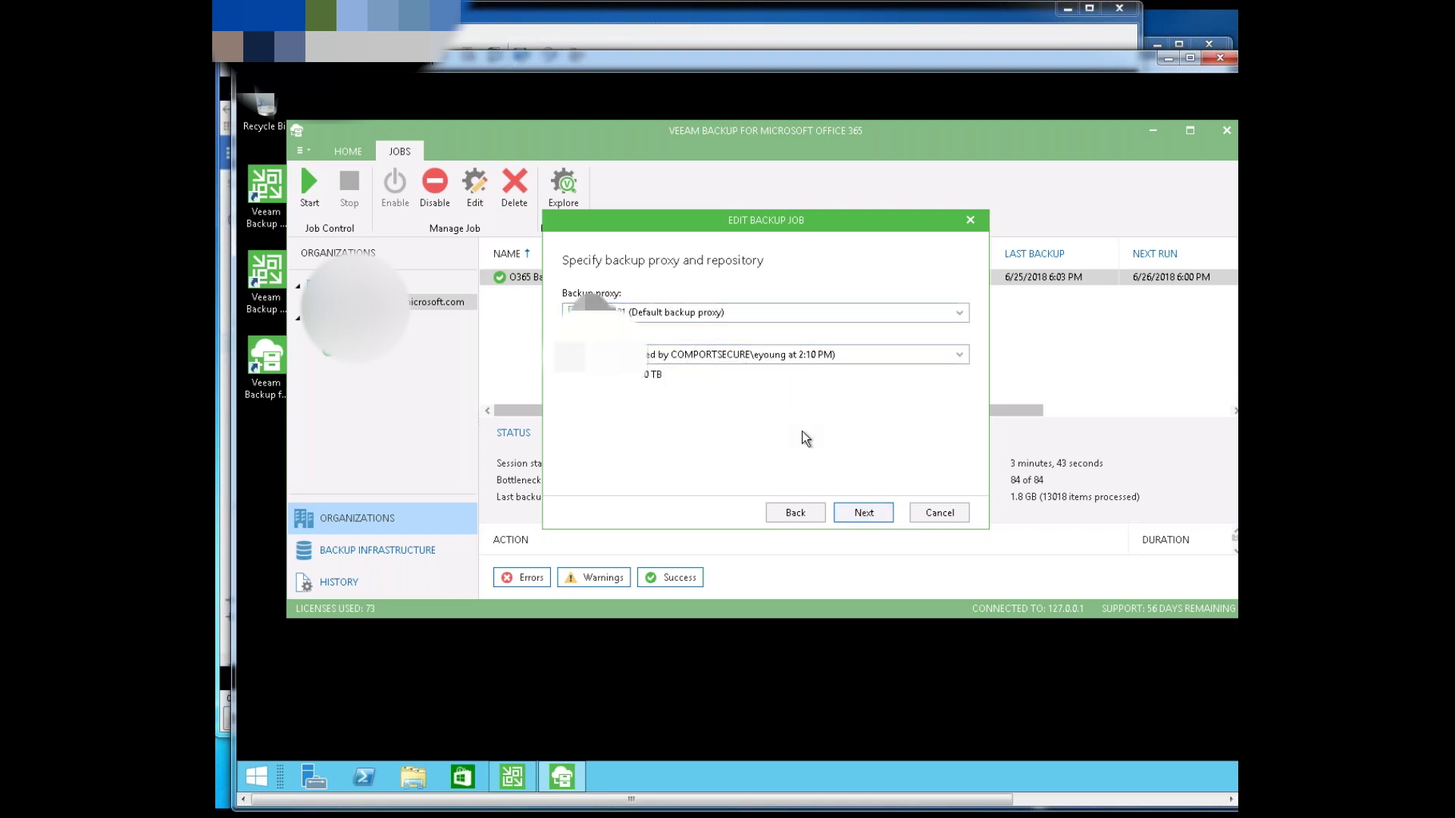
click(853, 514)
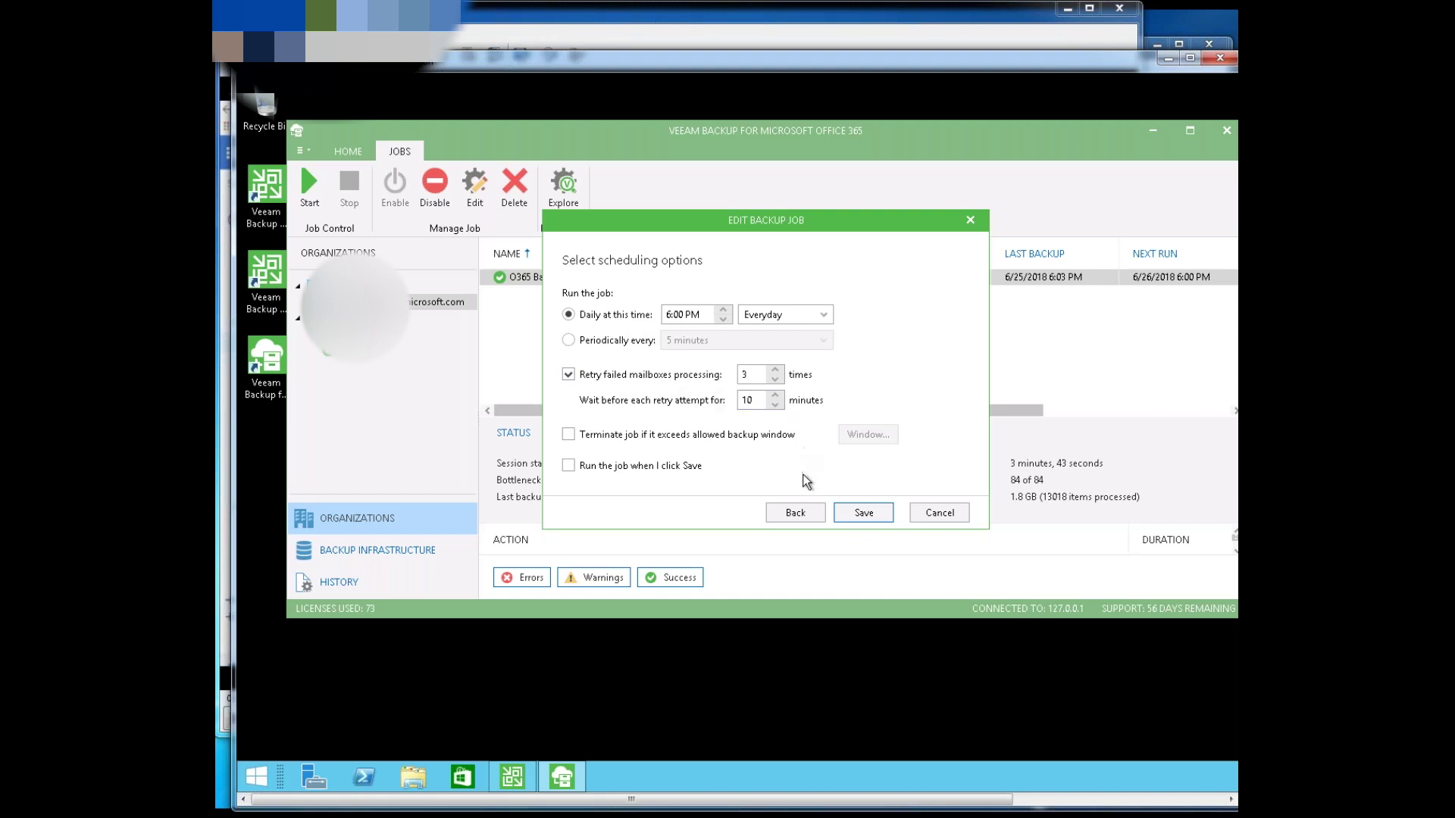
click(849, 512)
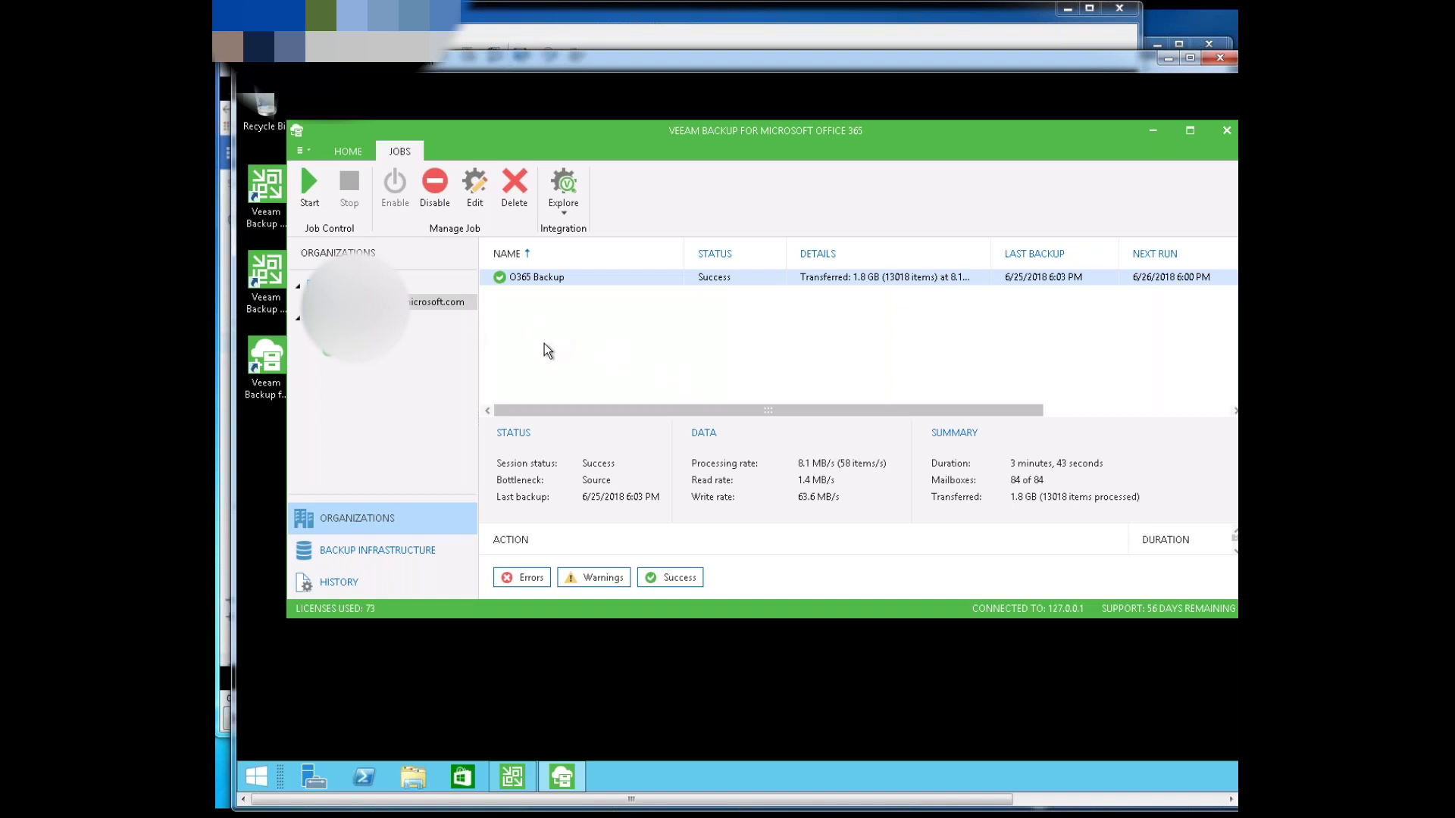
Step: Check the O365-3Year repository's retention is 3 years and close it without changes
click(419, 551)
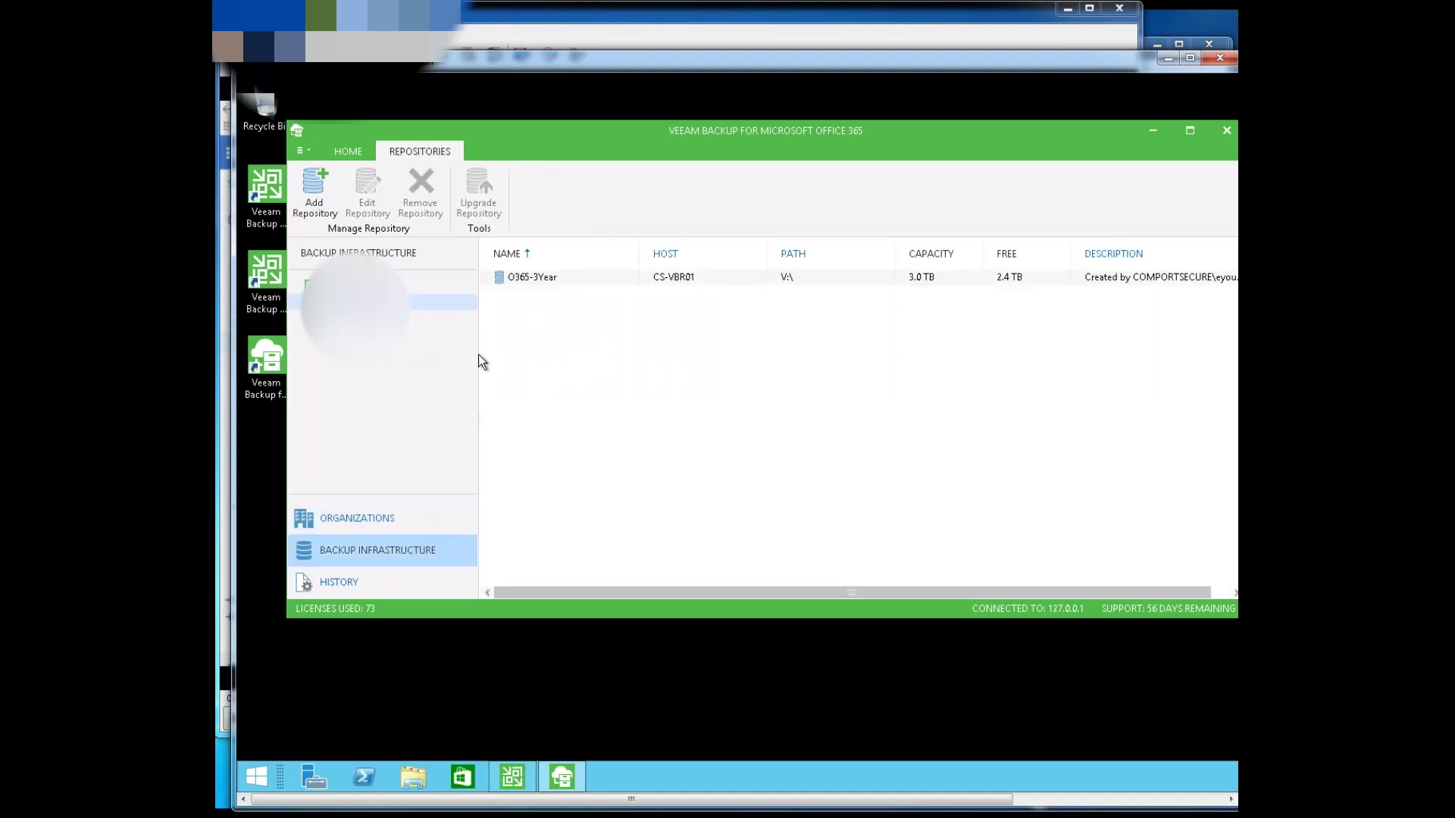
right_click(556, 280)
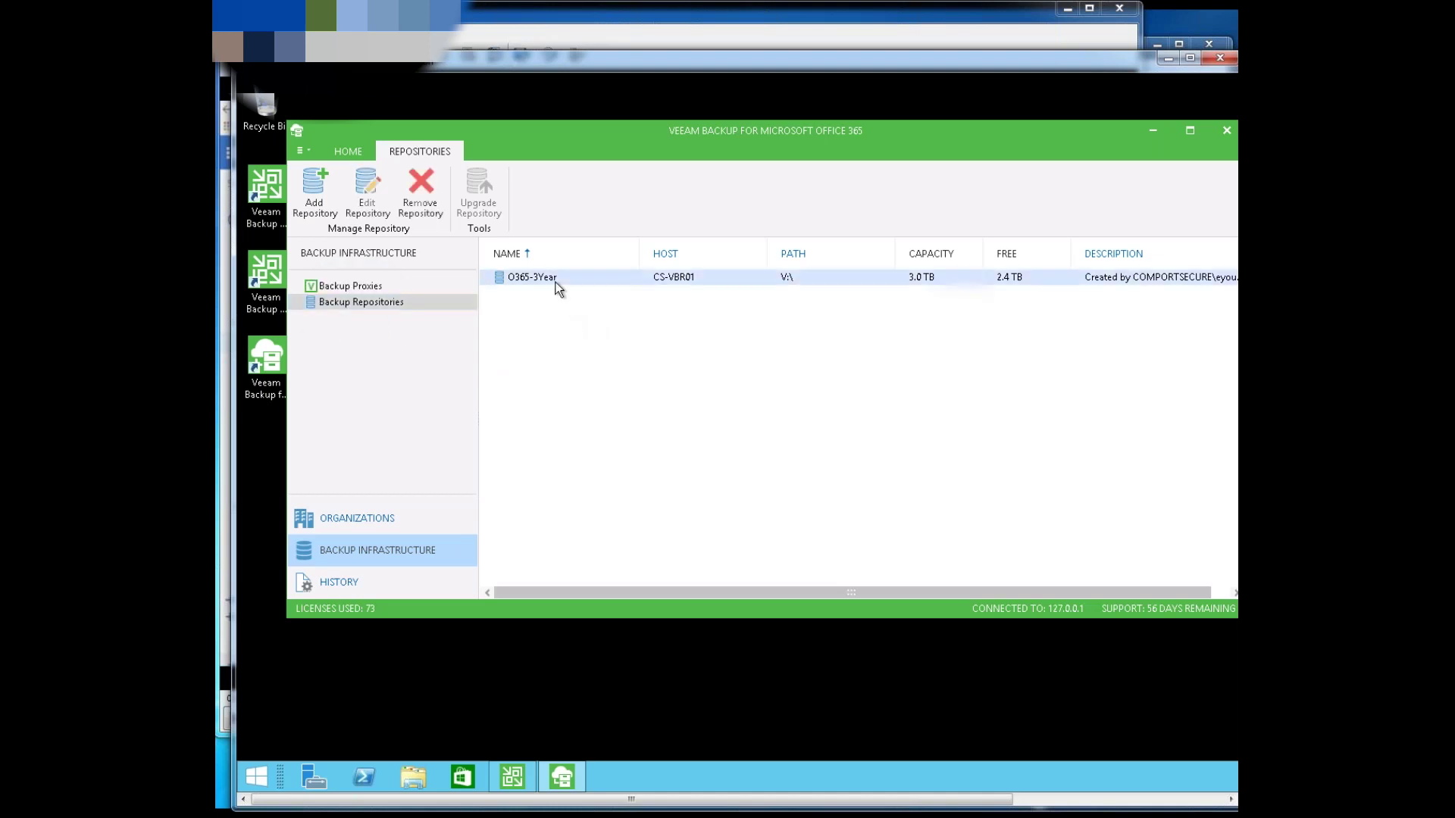
click(587, 293)
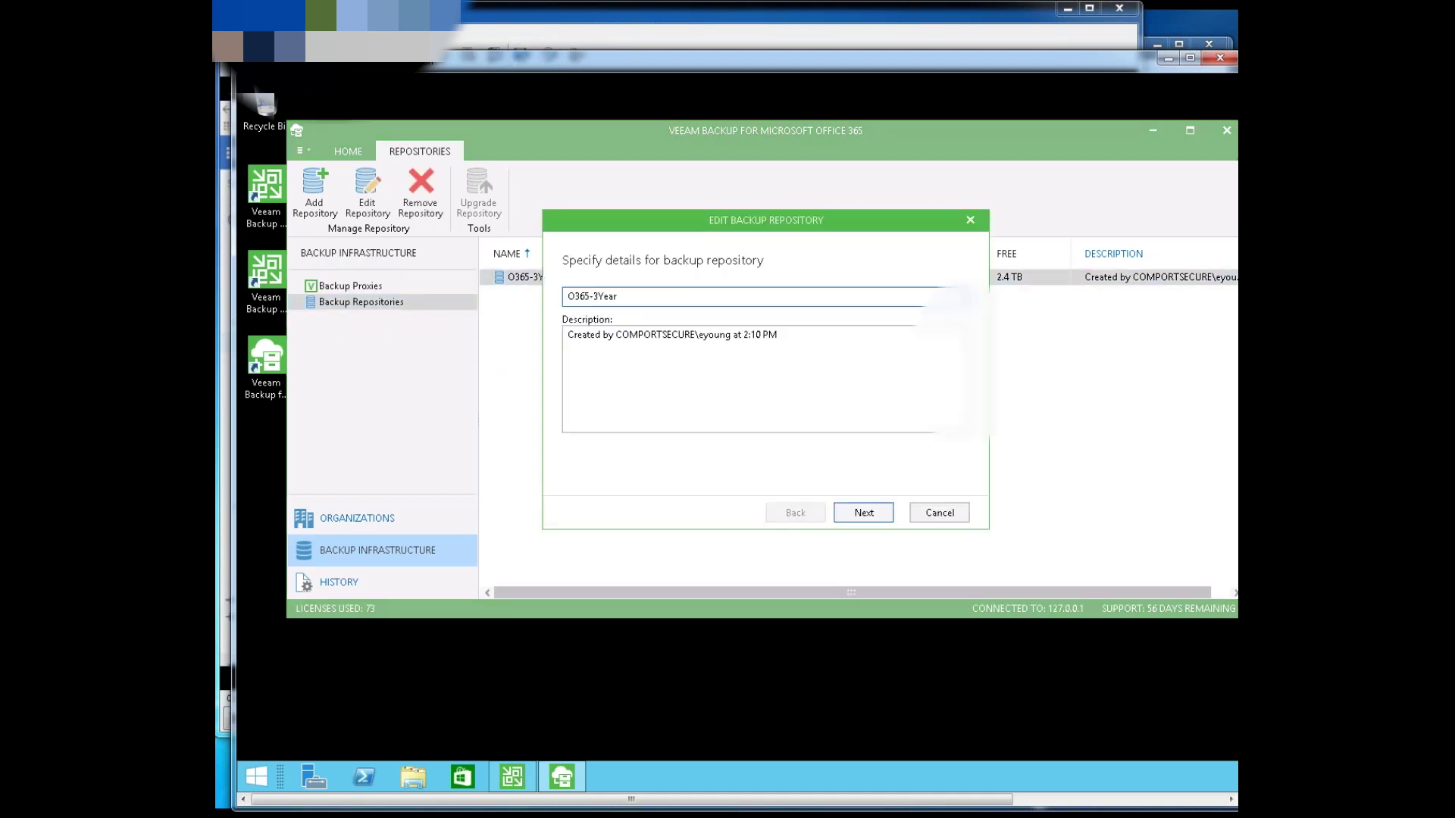
click(858, 512)
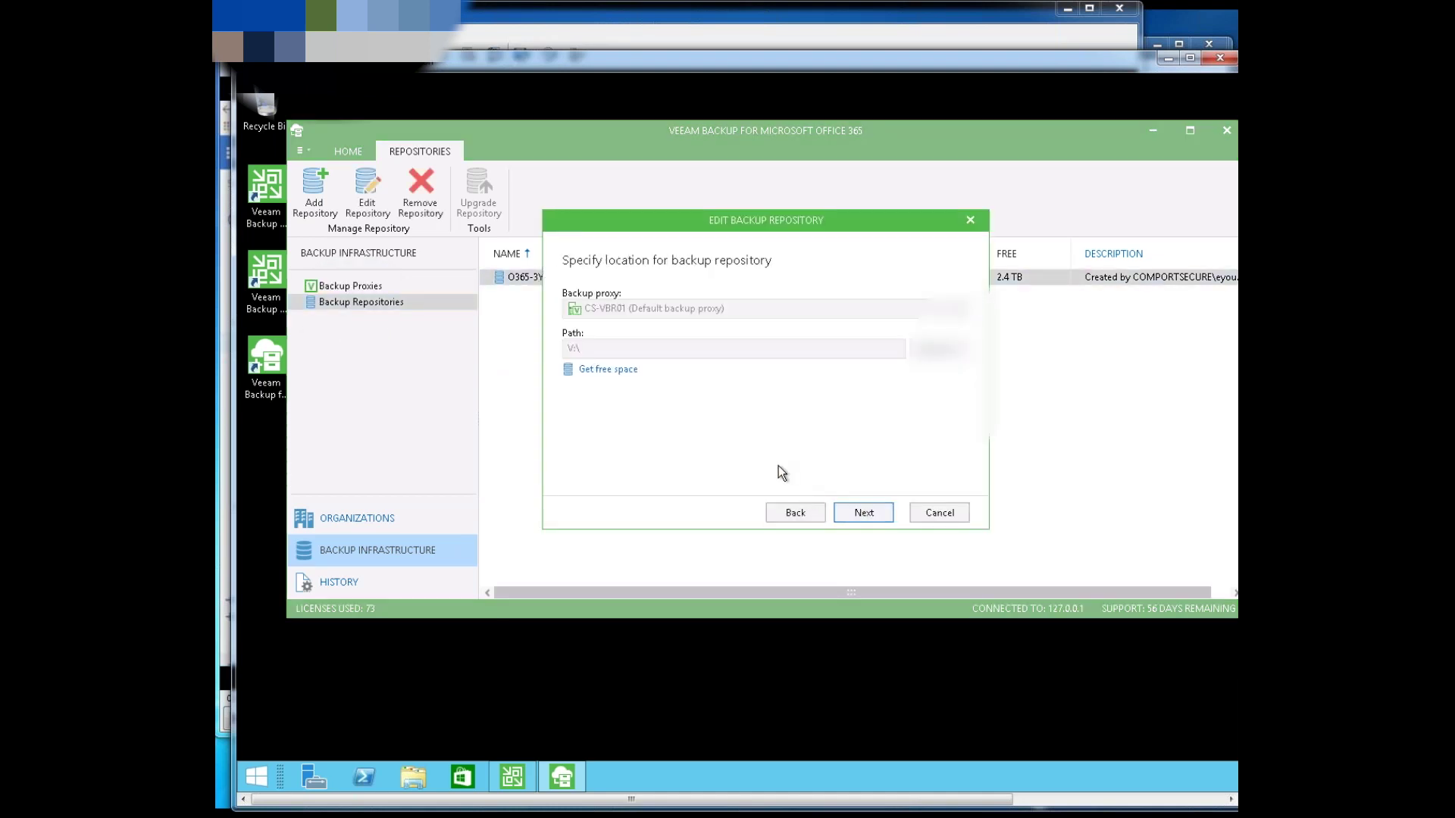
click(860, 513)
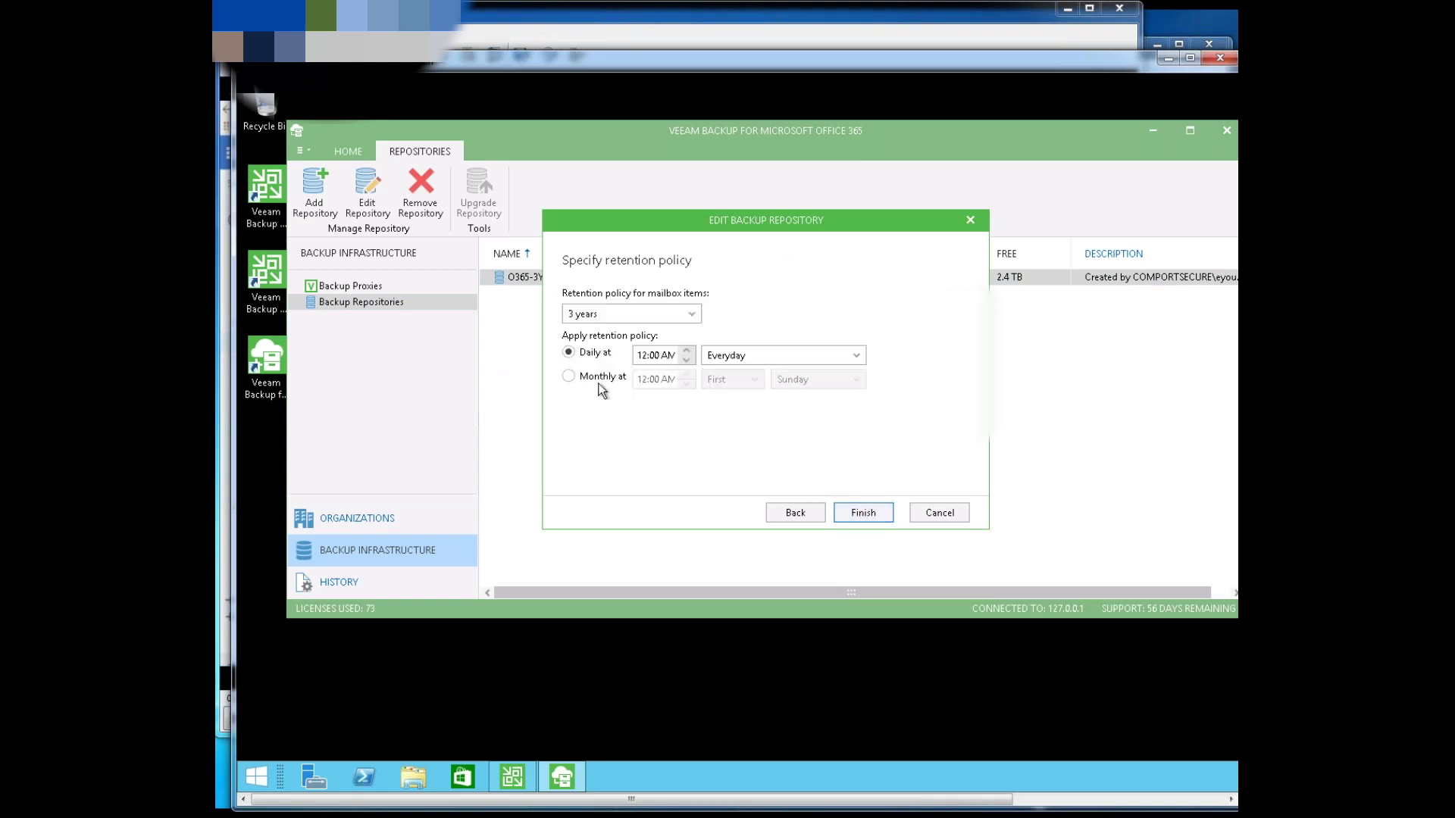
click(617, 316)
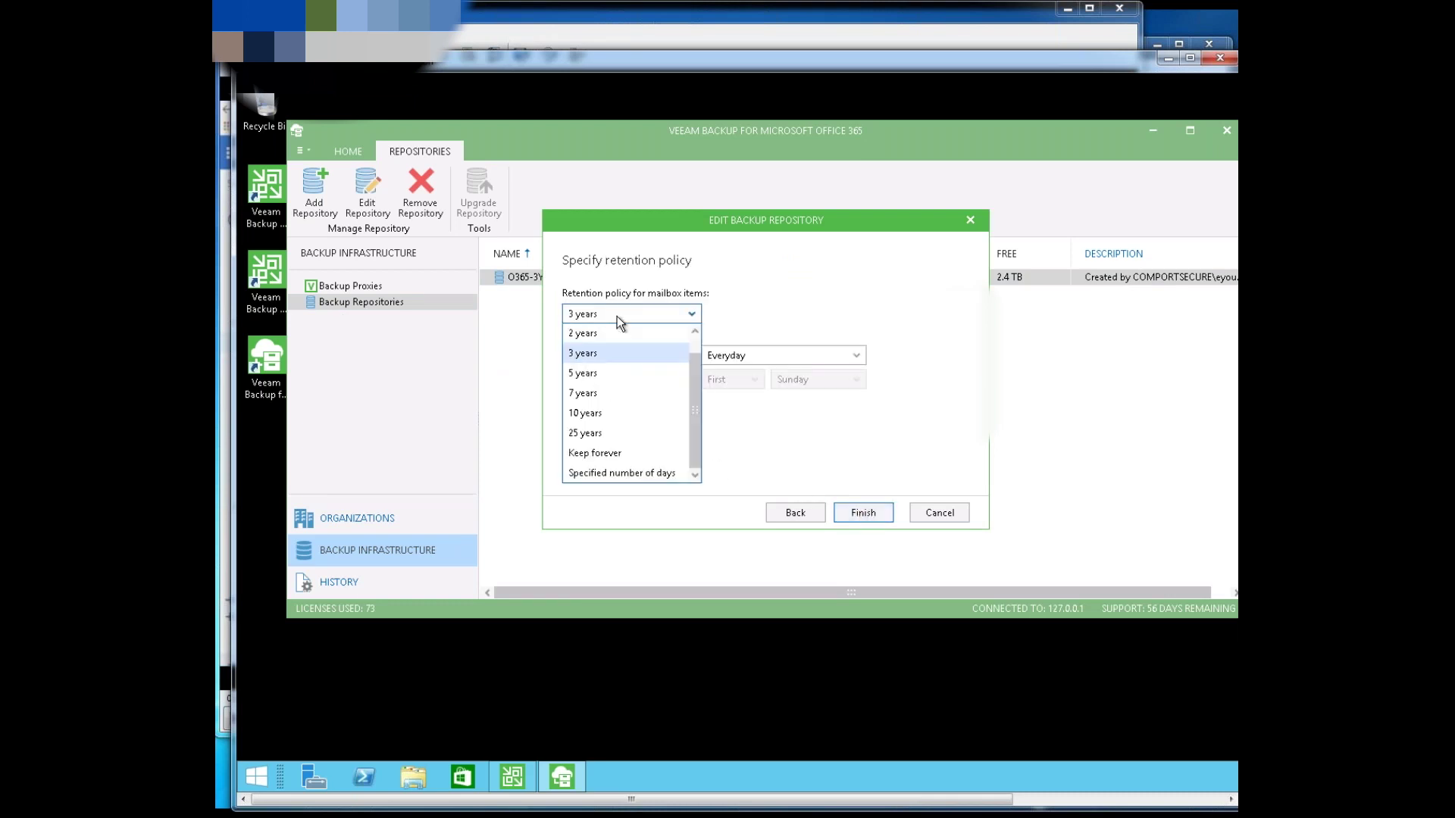
click(776, 297)
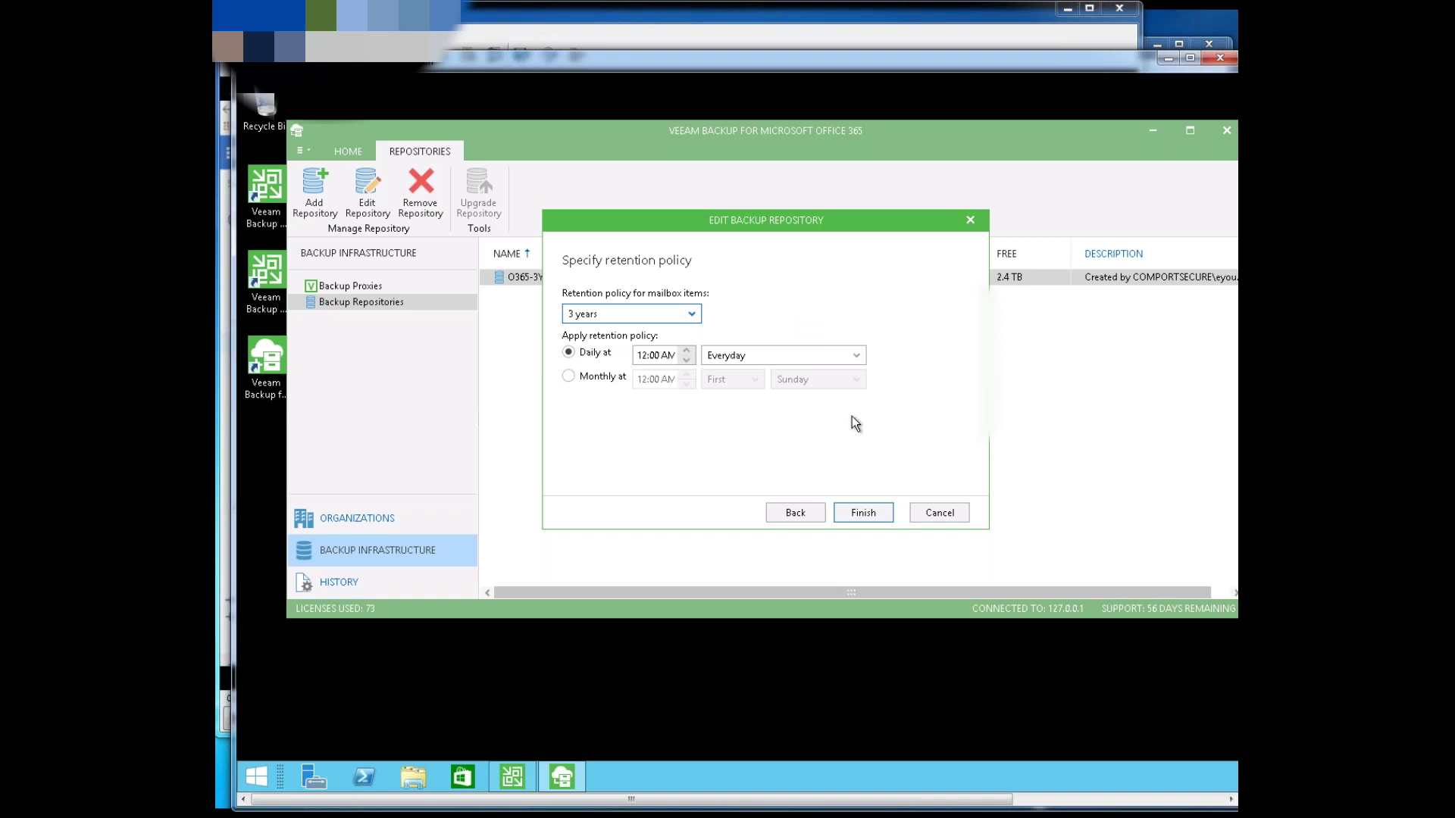
click(938, 514)
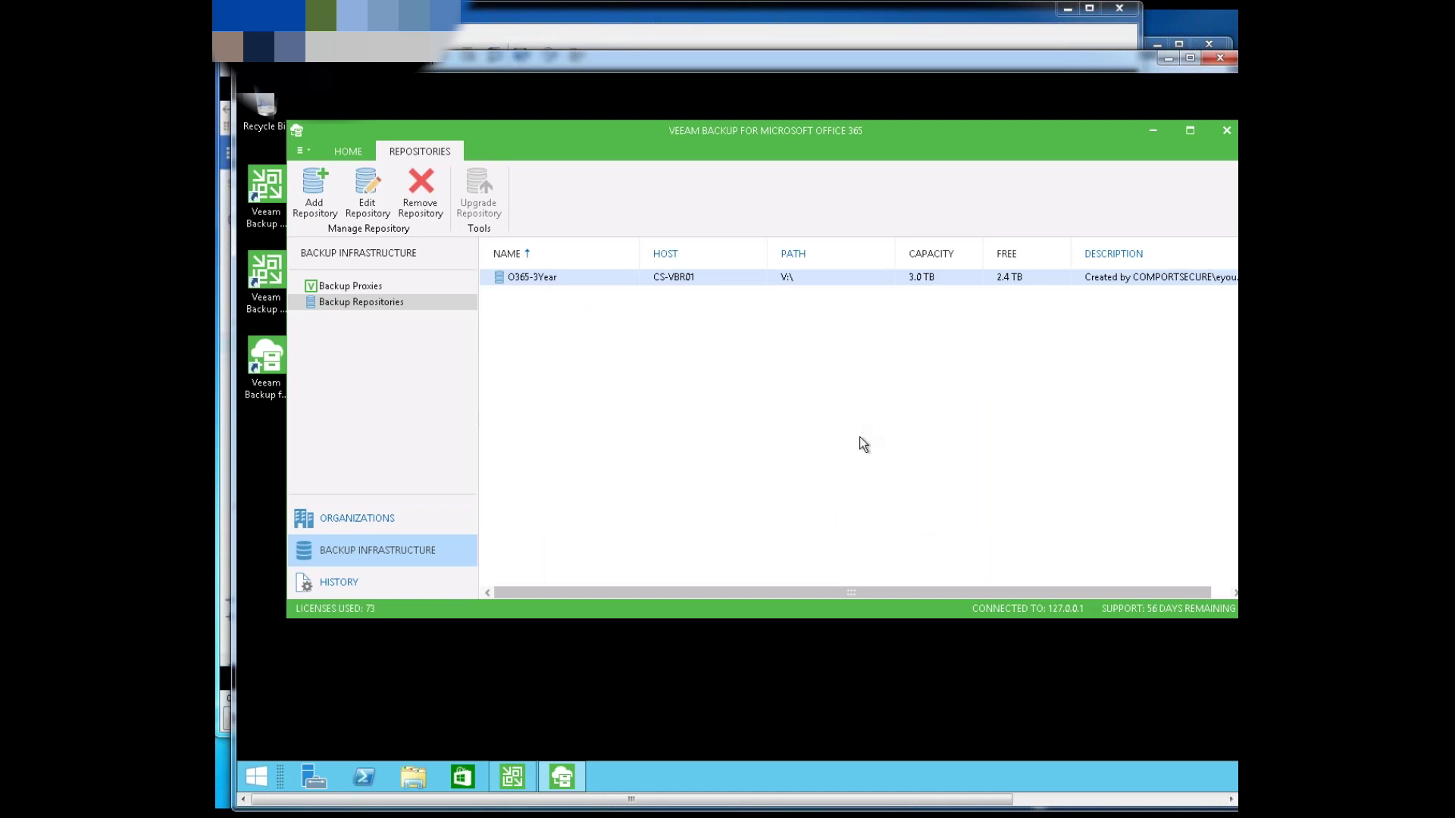
click(580, 21)
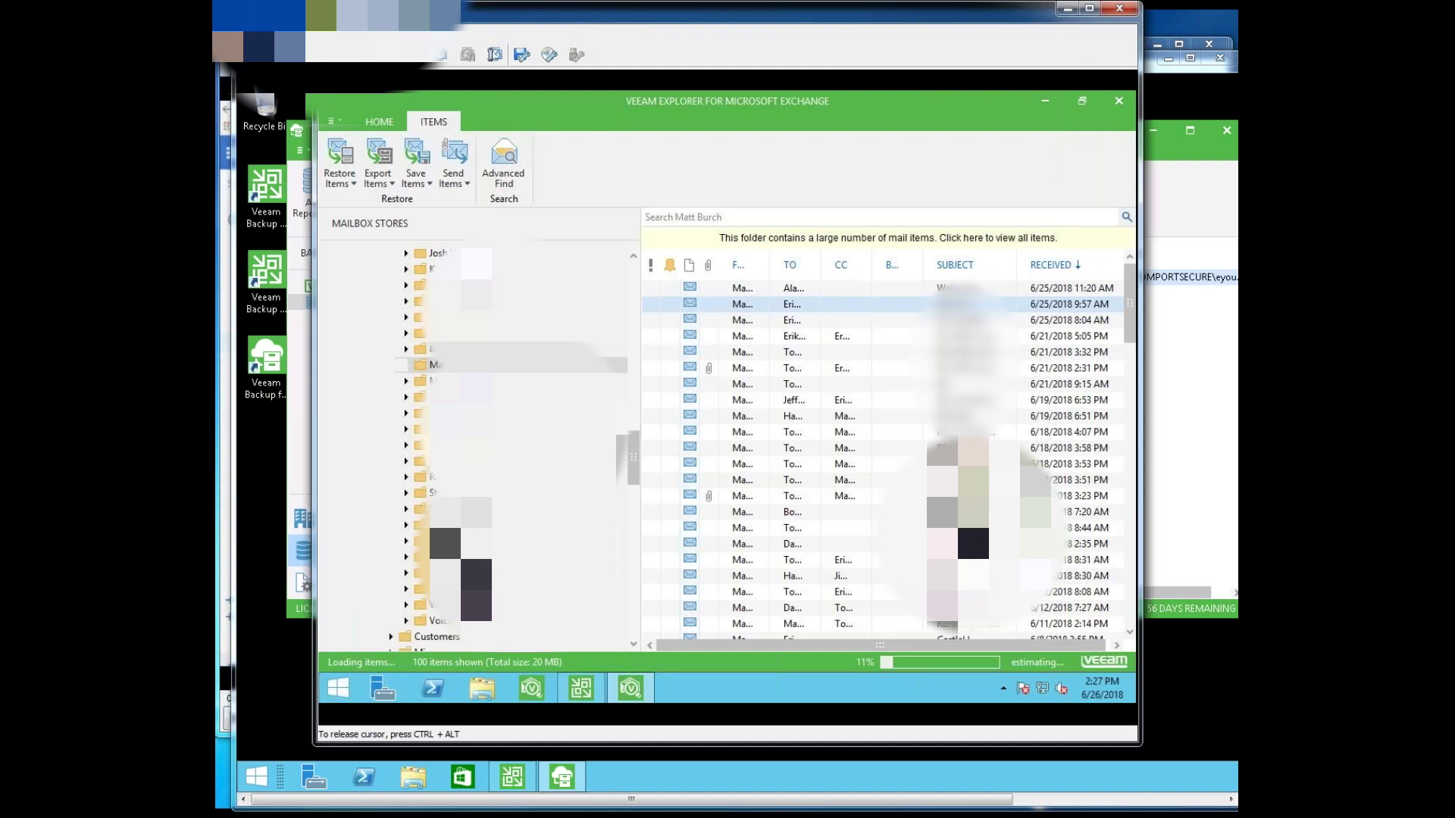
Step: Start another Veeam Explorer session, cancel the service provider connection, and return to the loaded mailbox backup
click(530, 688)
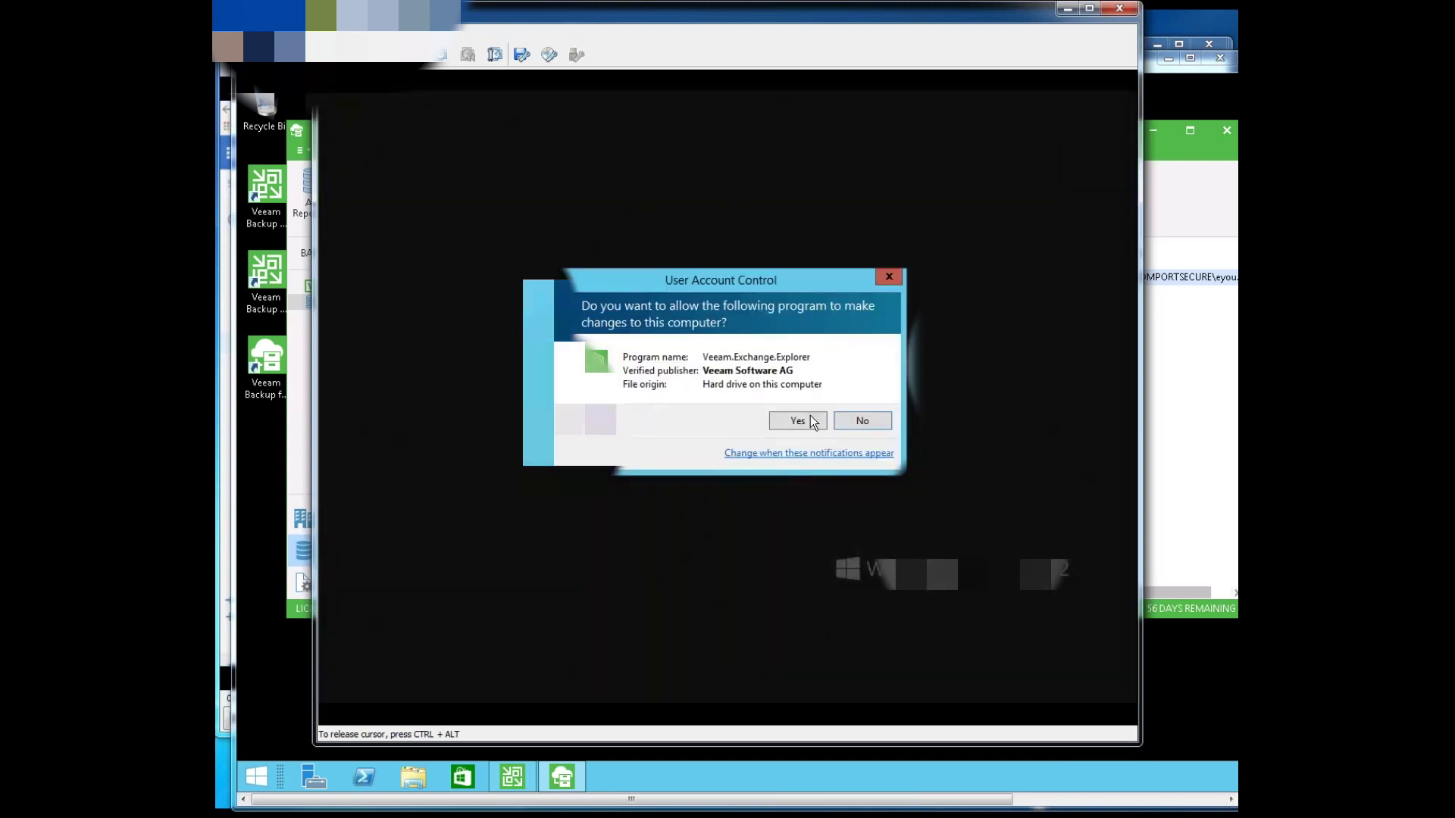
click(809, 419)
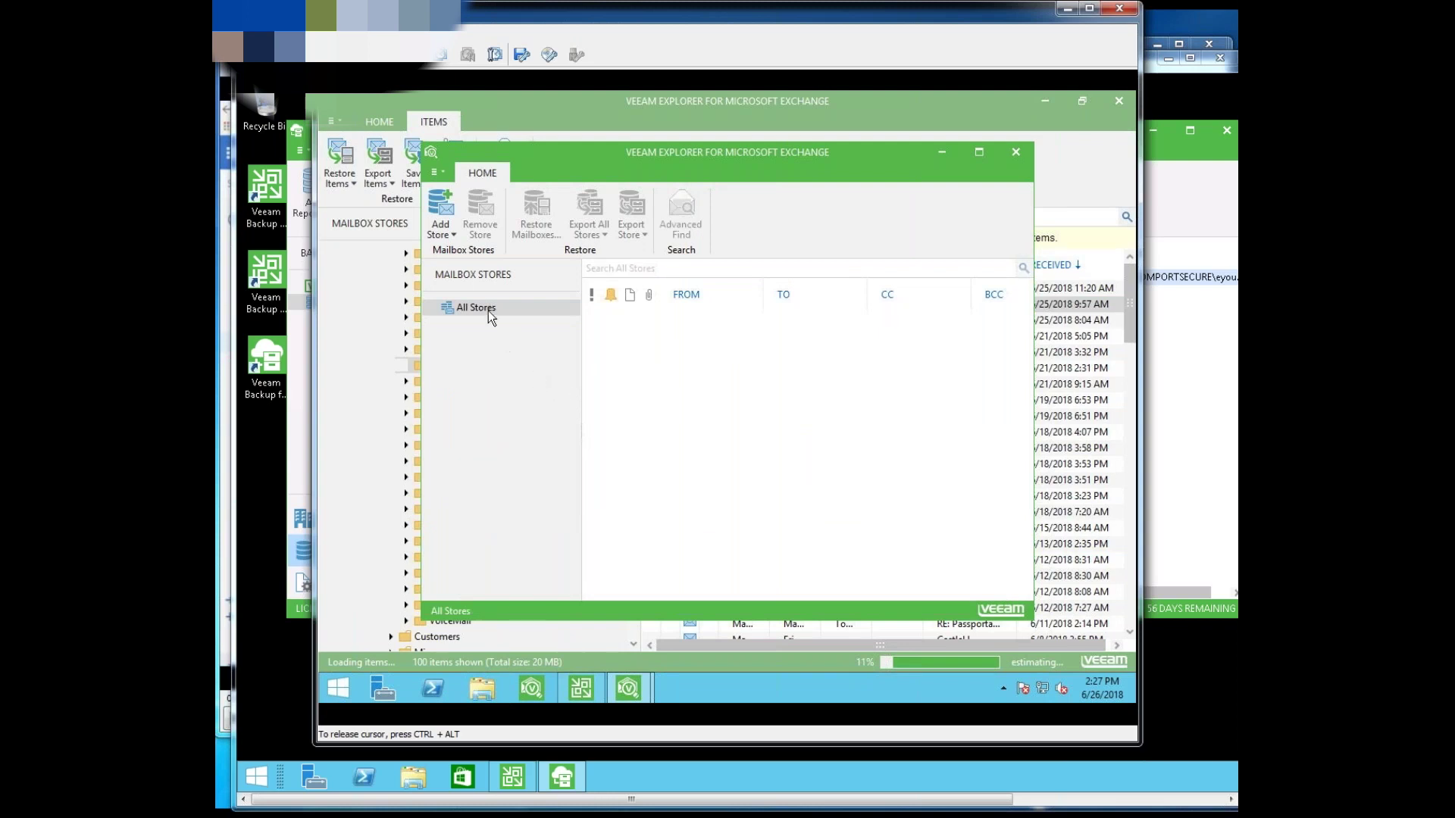
click(488, 311)
right_click(488, 311)
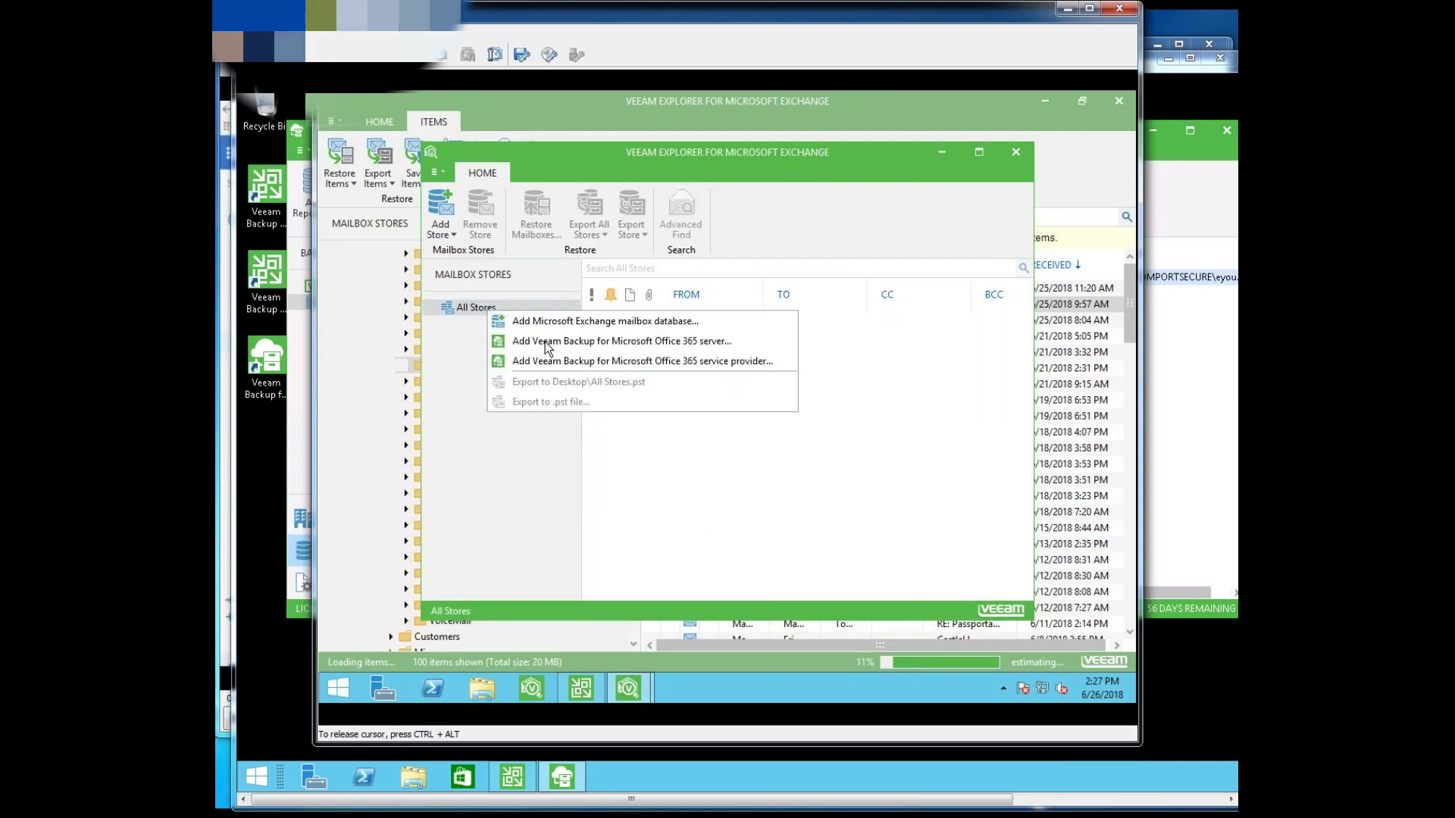
click(595, 361)
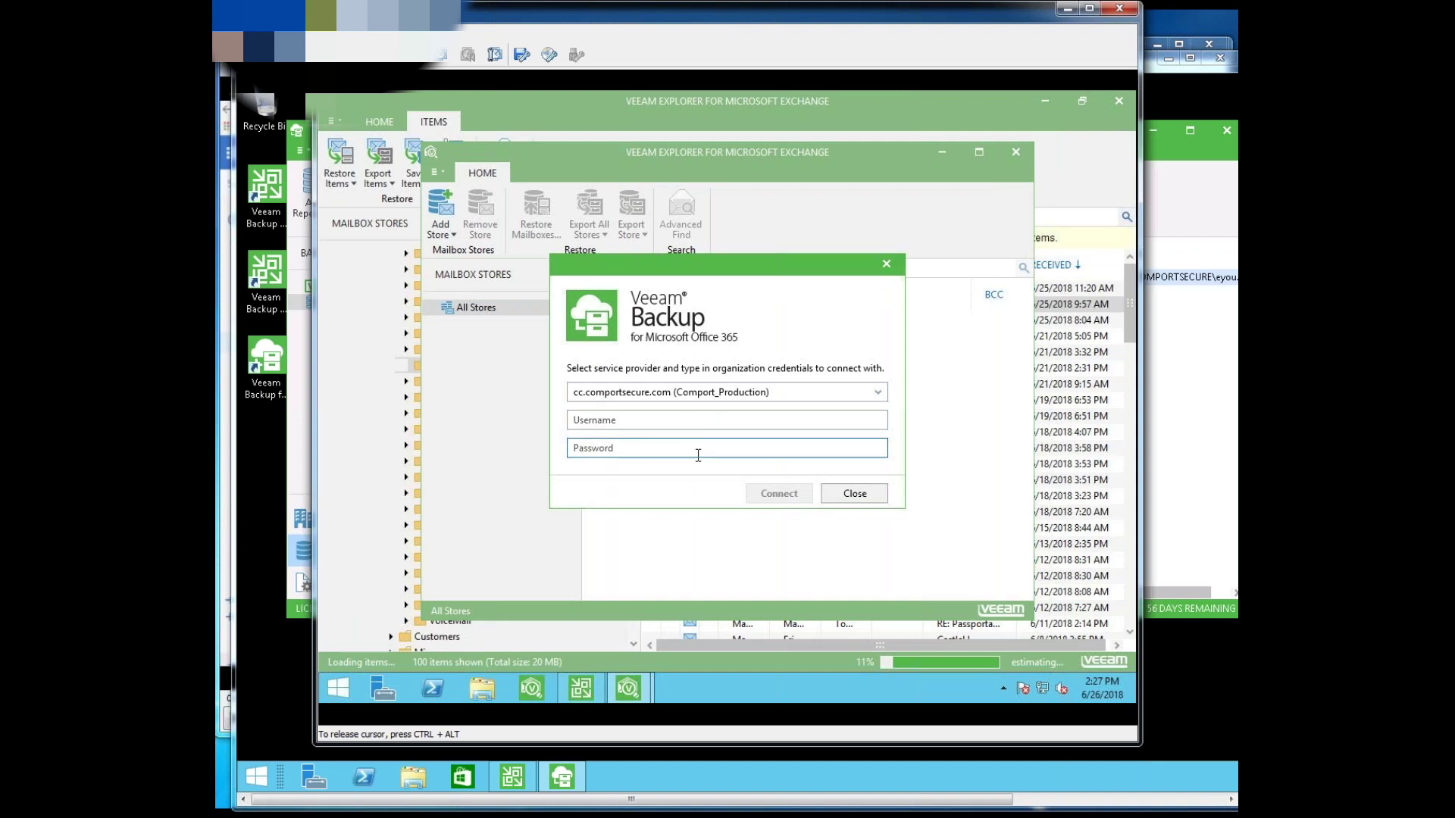
click(843, 496)
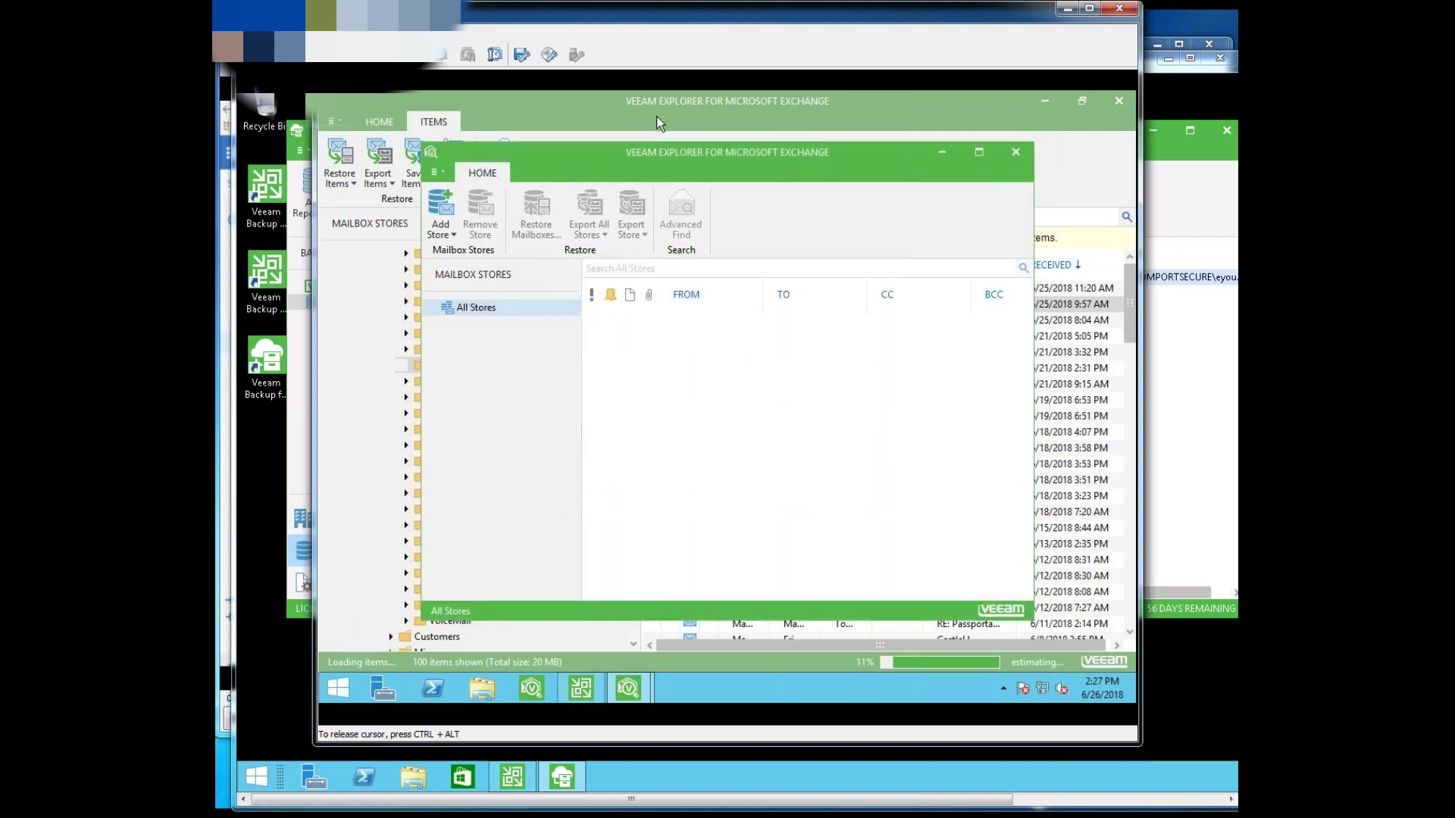
click(656, 115)
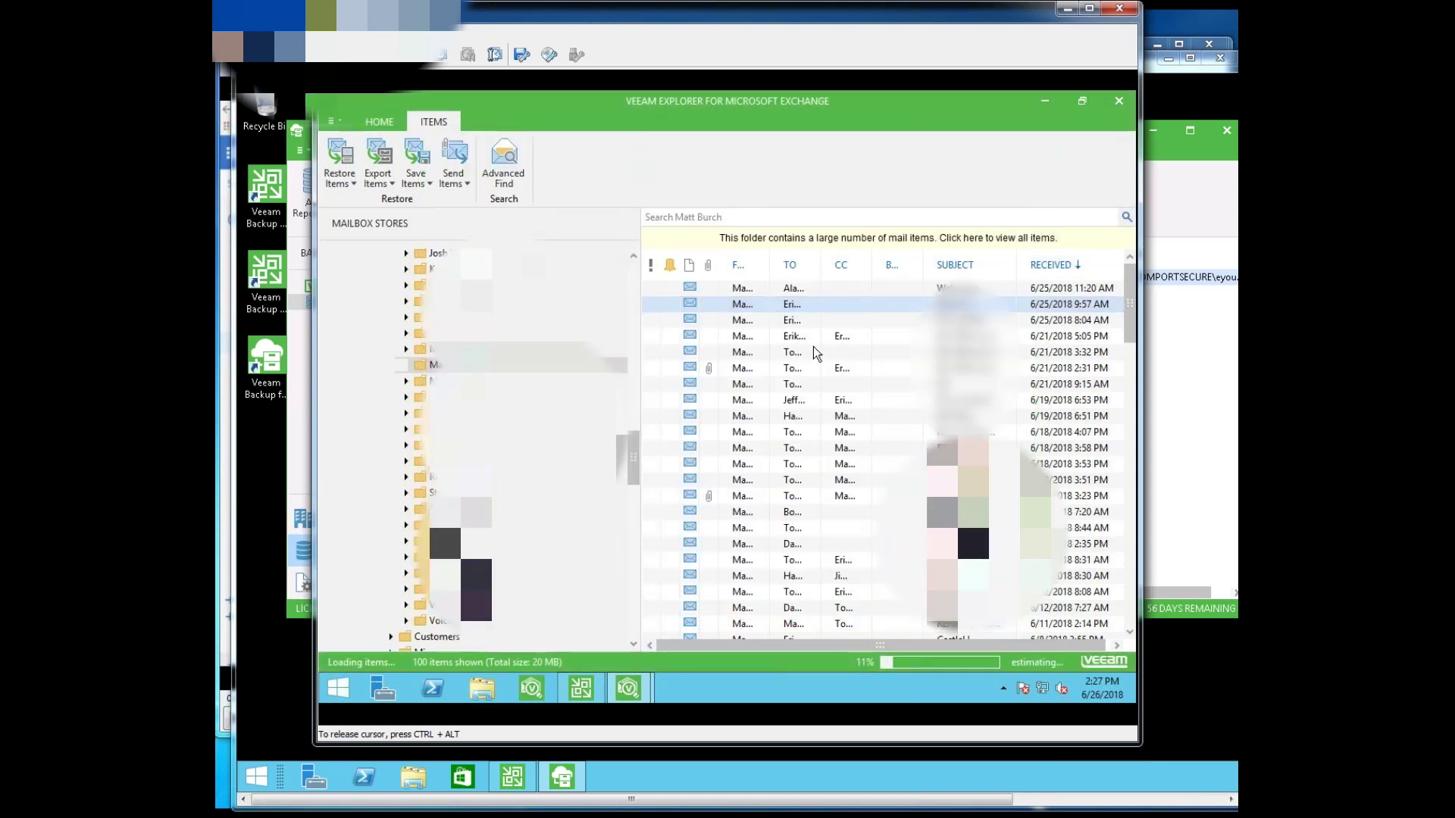
Step: Delete the 'Demo for Webinar' message from the live Outlook mailbox
drag(1439, 121, 836, 143)
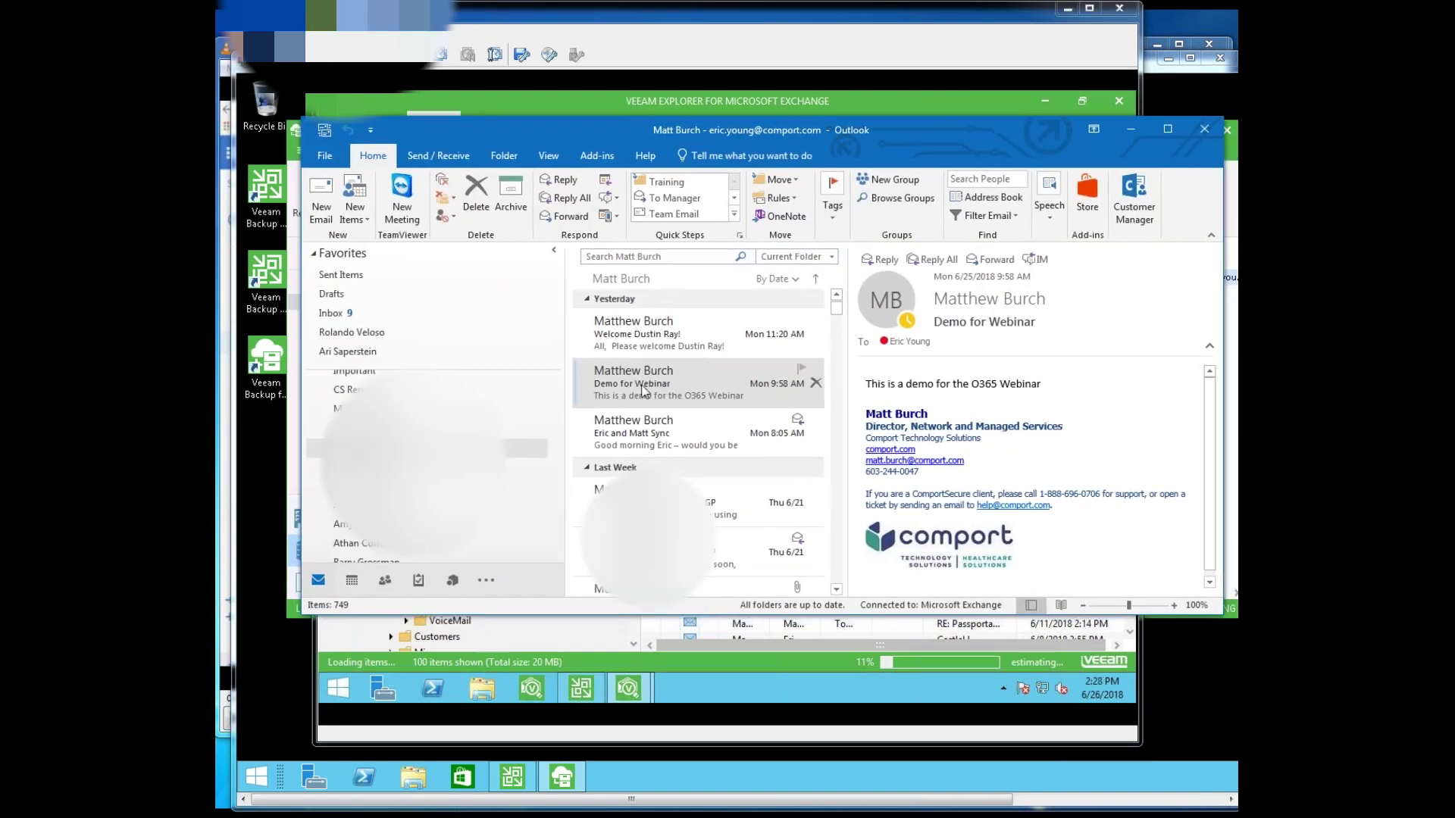
right_click(643, 391)
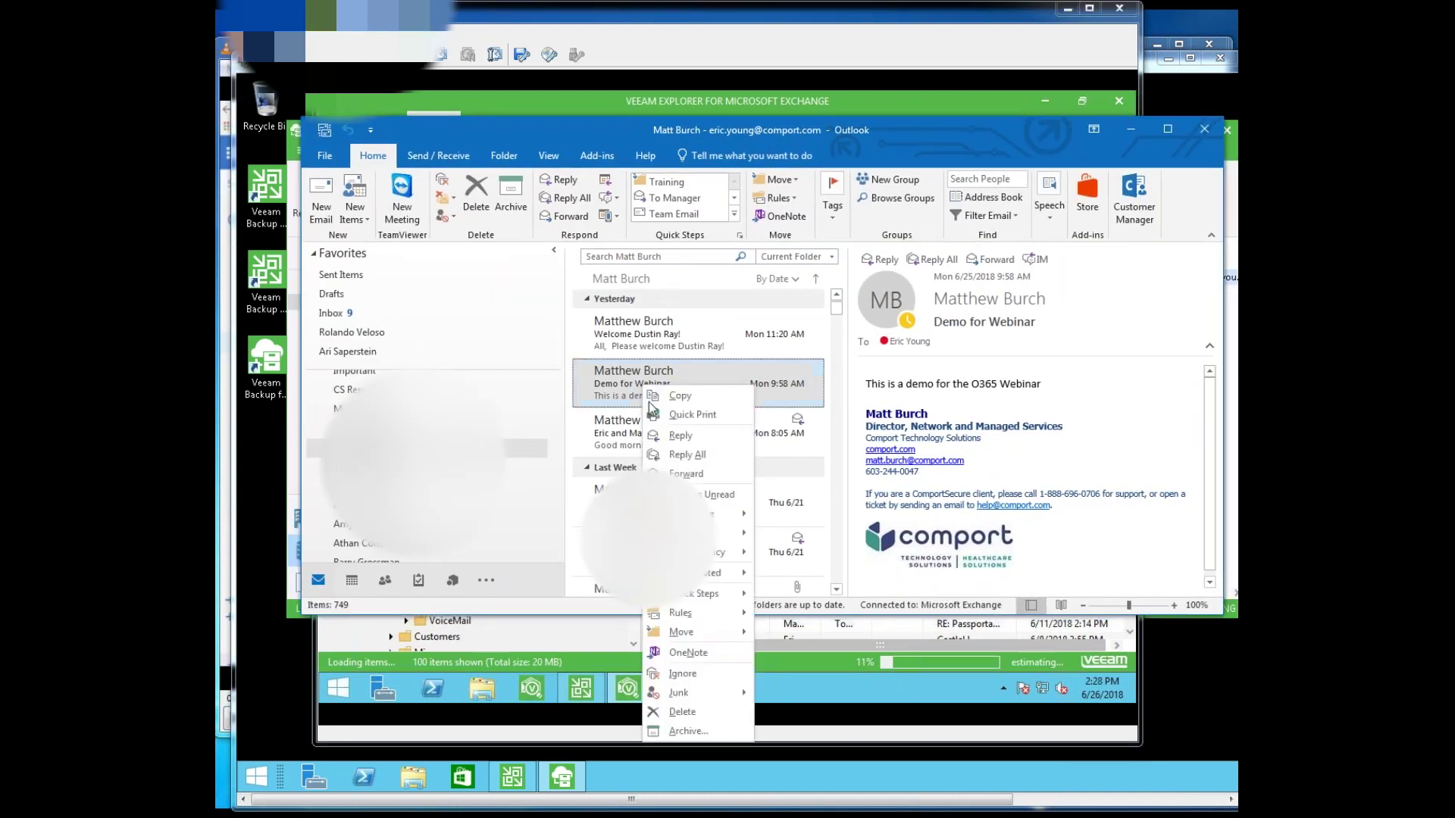
click(682, 712)
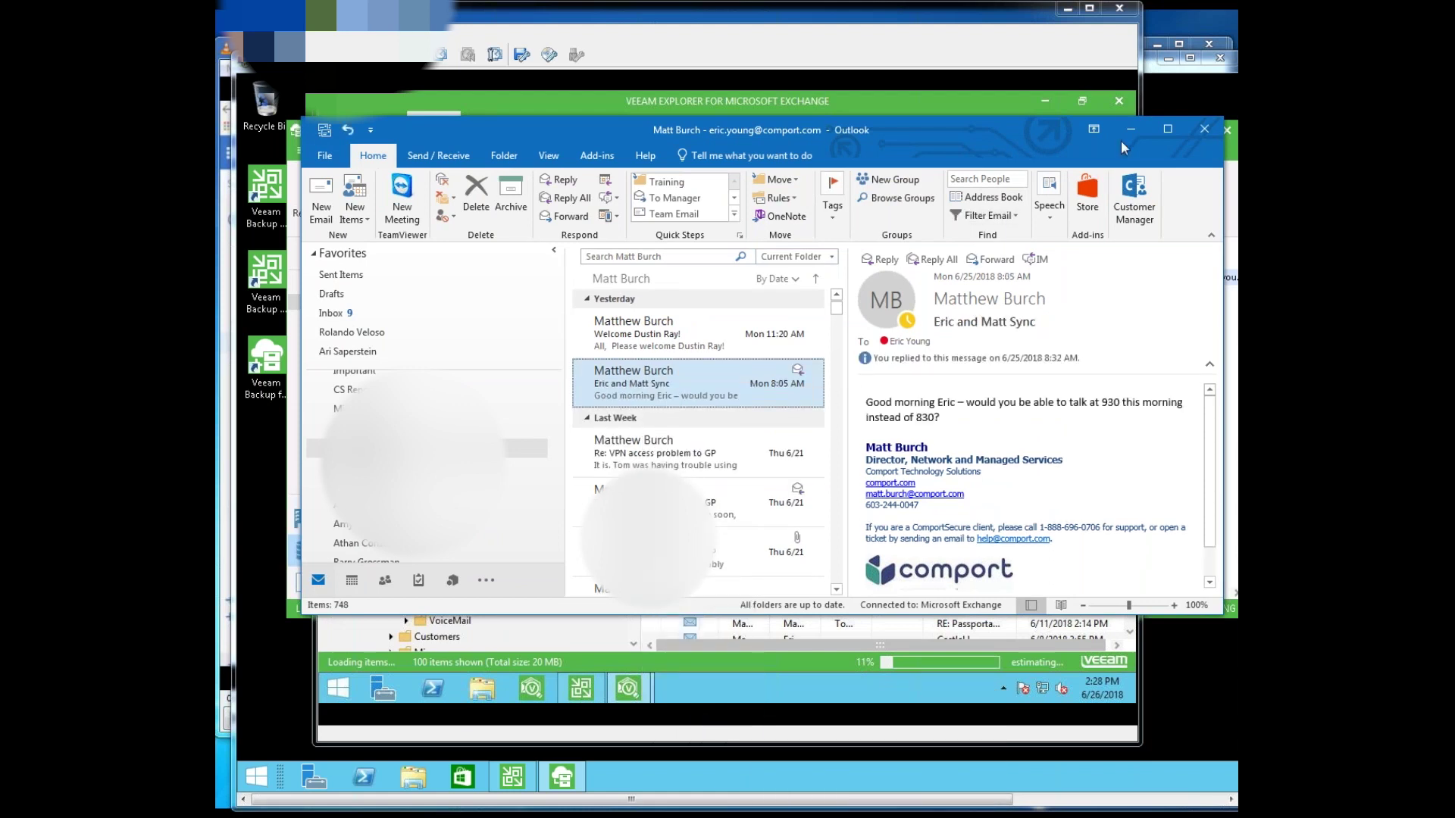
Step: Restore the 'Demo for Webinar' message to the original mailbox, entering the mailbox password
right_click(750, 311)
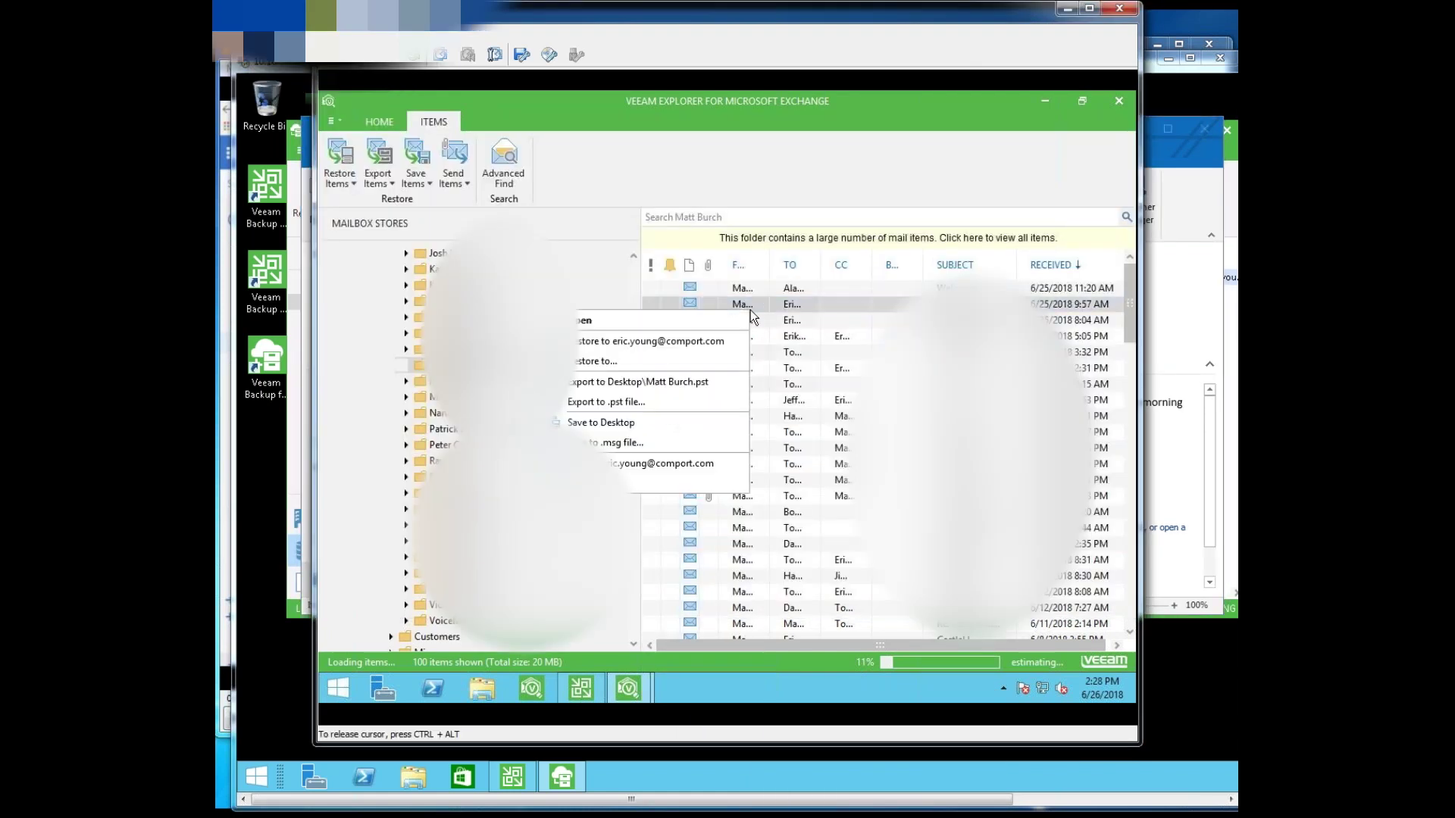
click(674, 344)
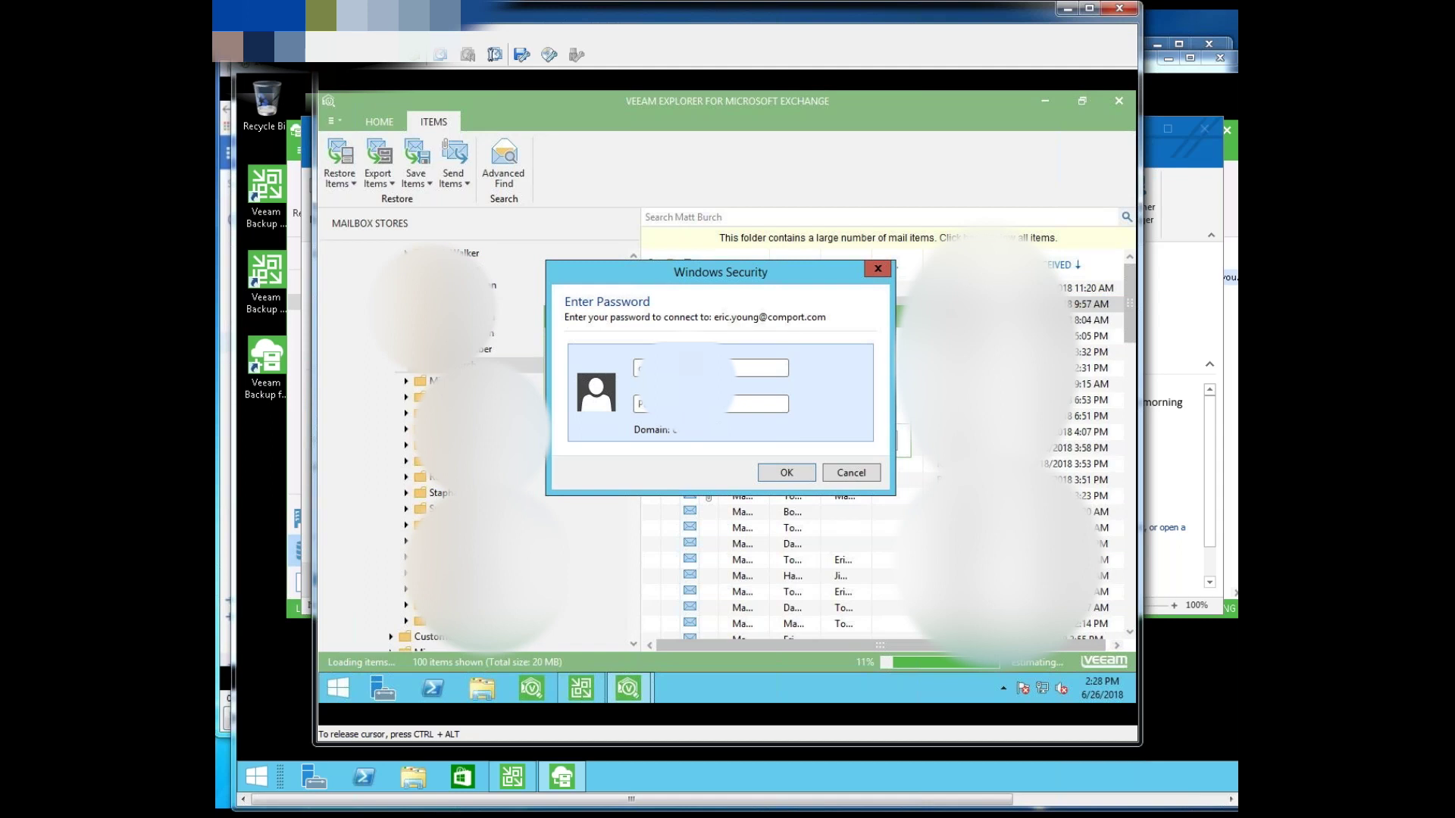
text(com)
click(781, 473)
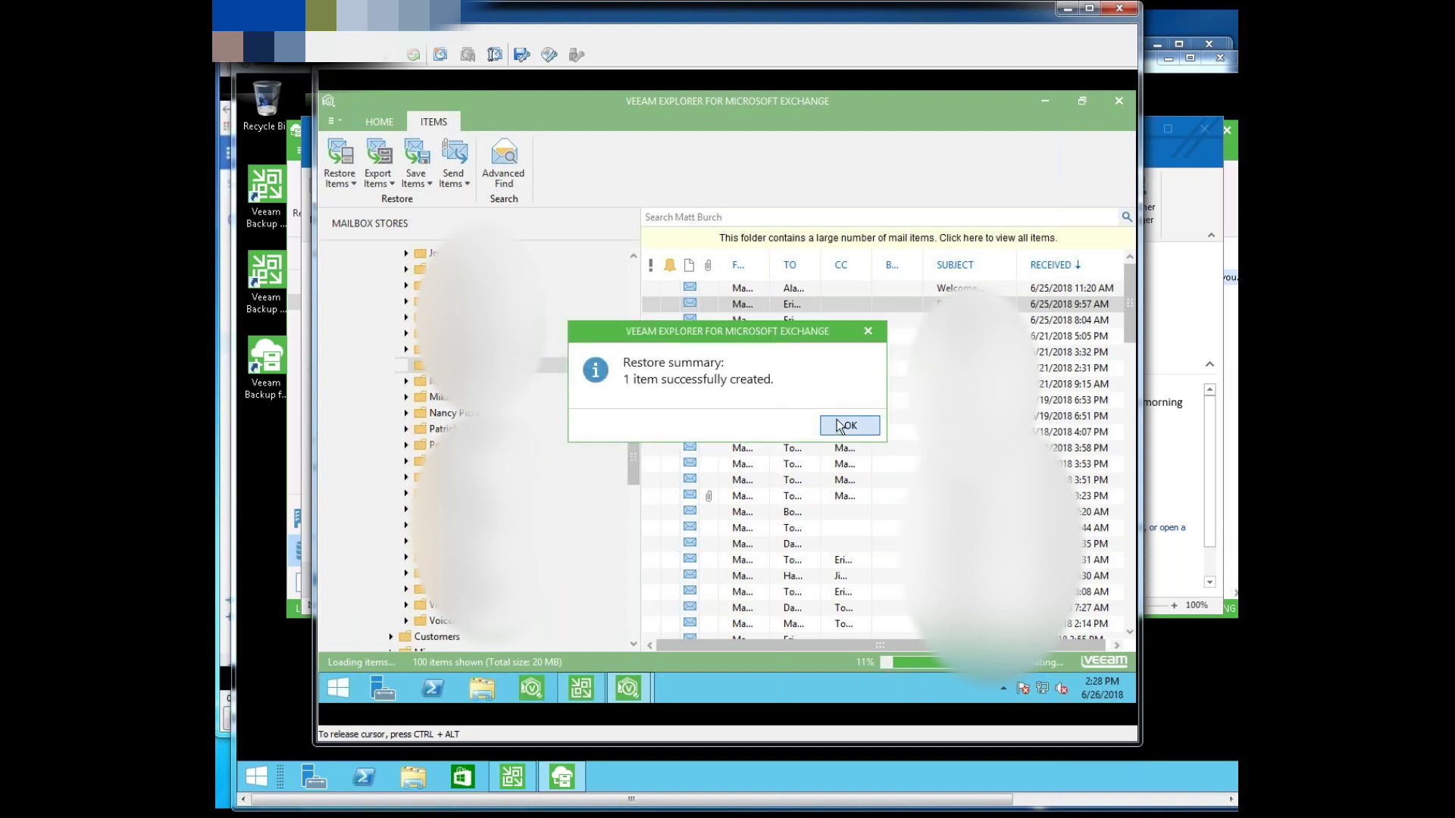
click(841, 426)
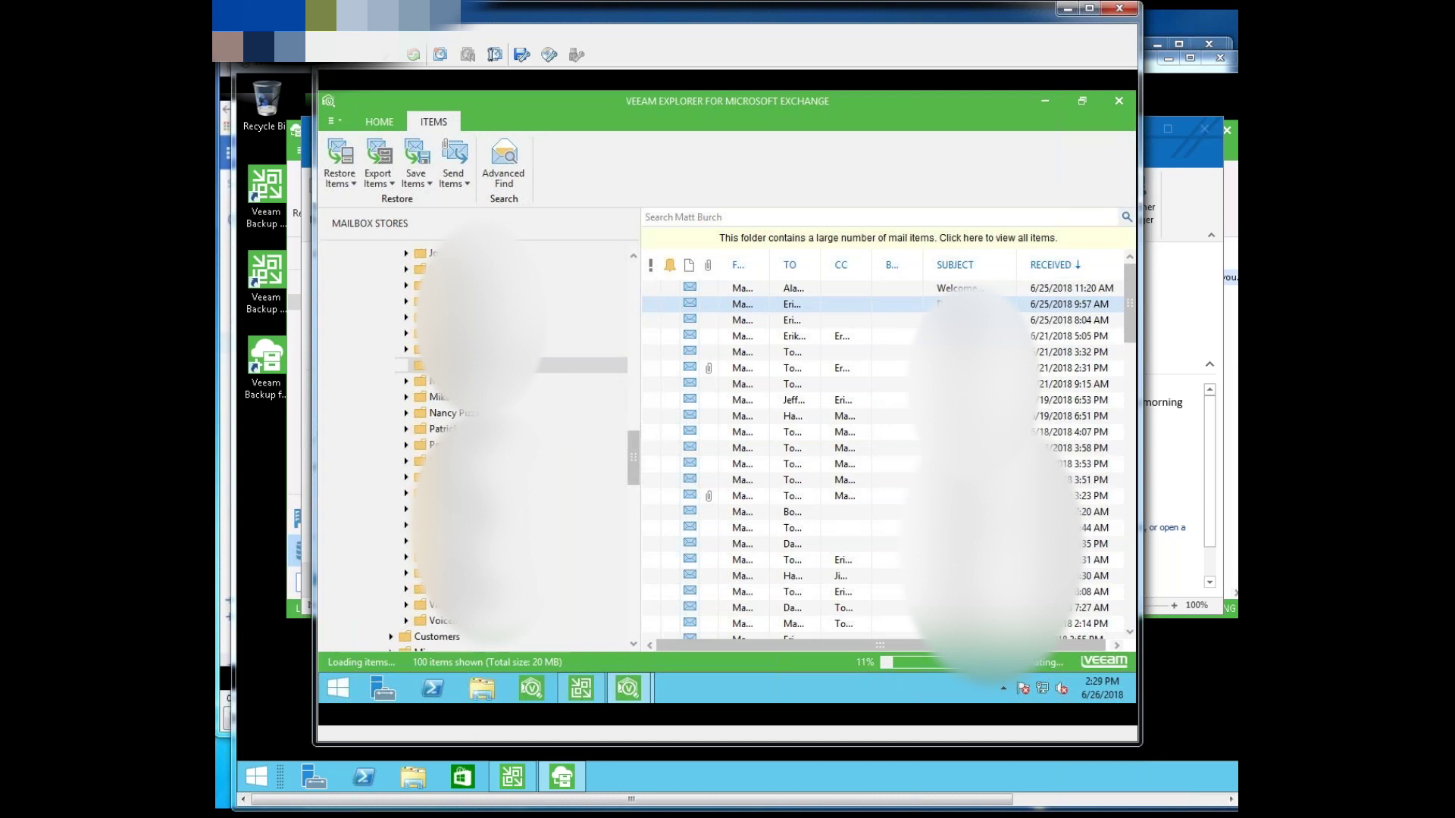
Step: Confirm the restored 'Demo for Webinar' message is back in Outlook, then minimize Outlook
key(alt+Tab)
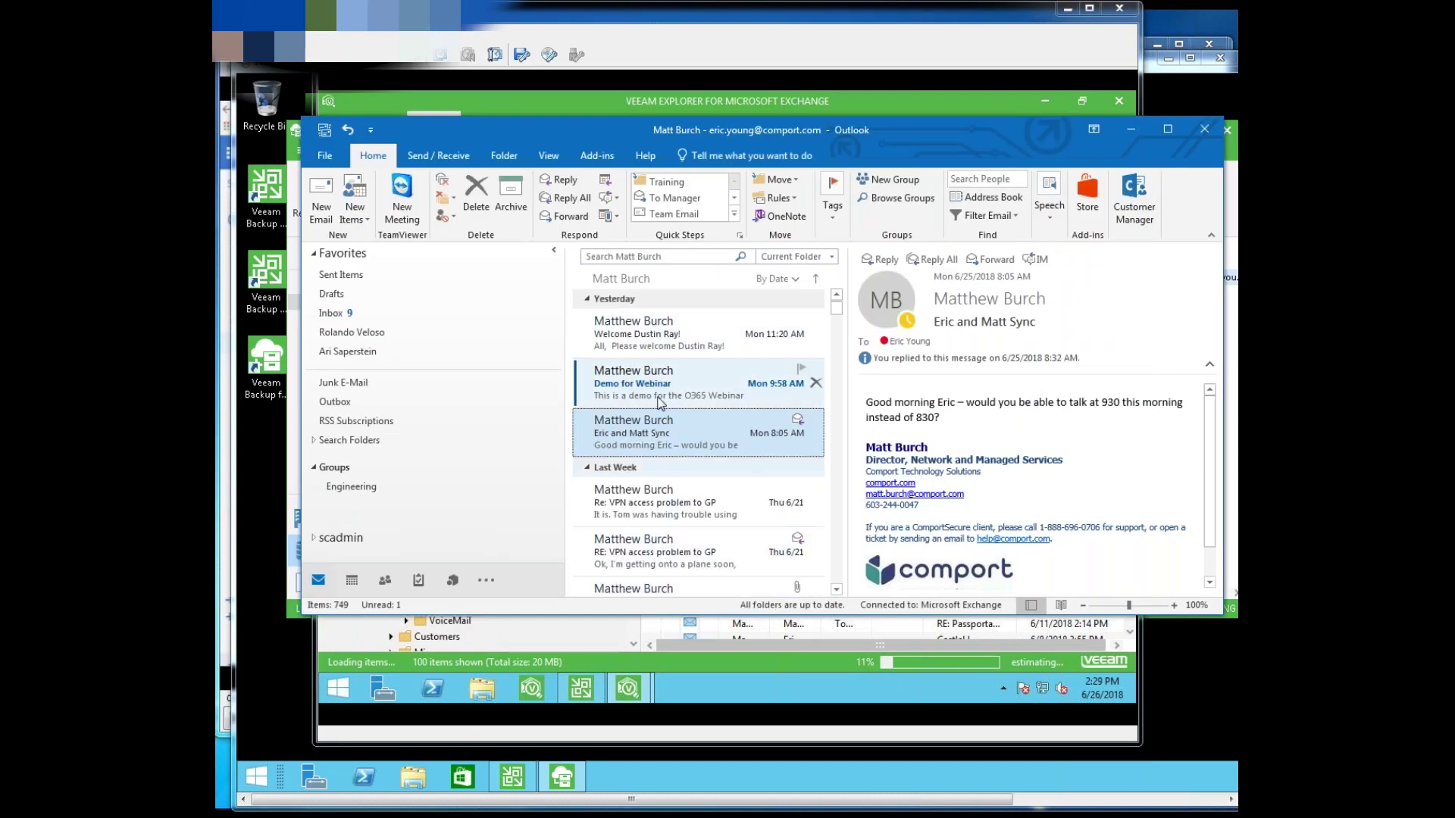
click(659, 402)
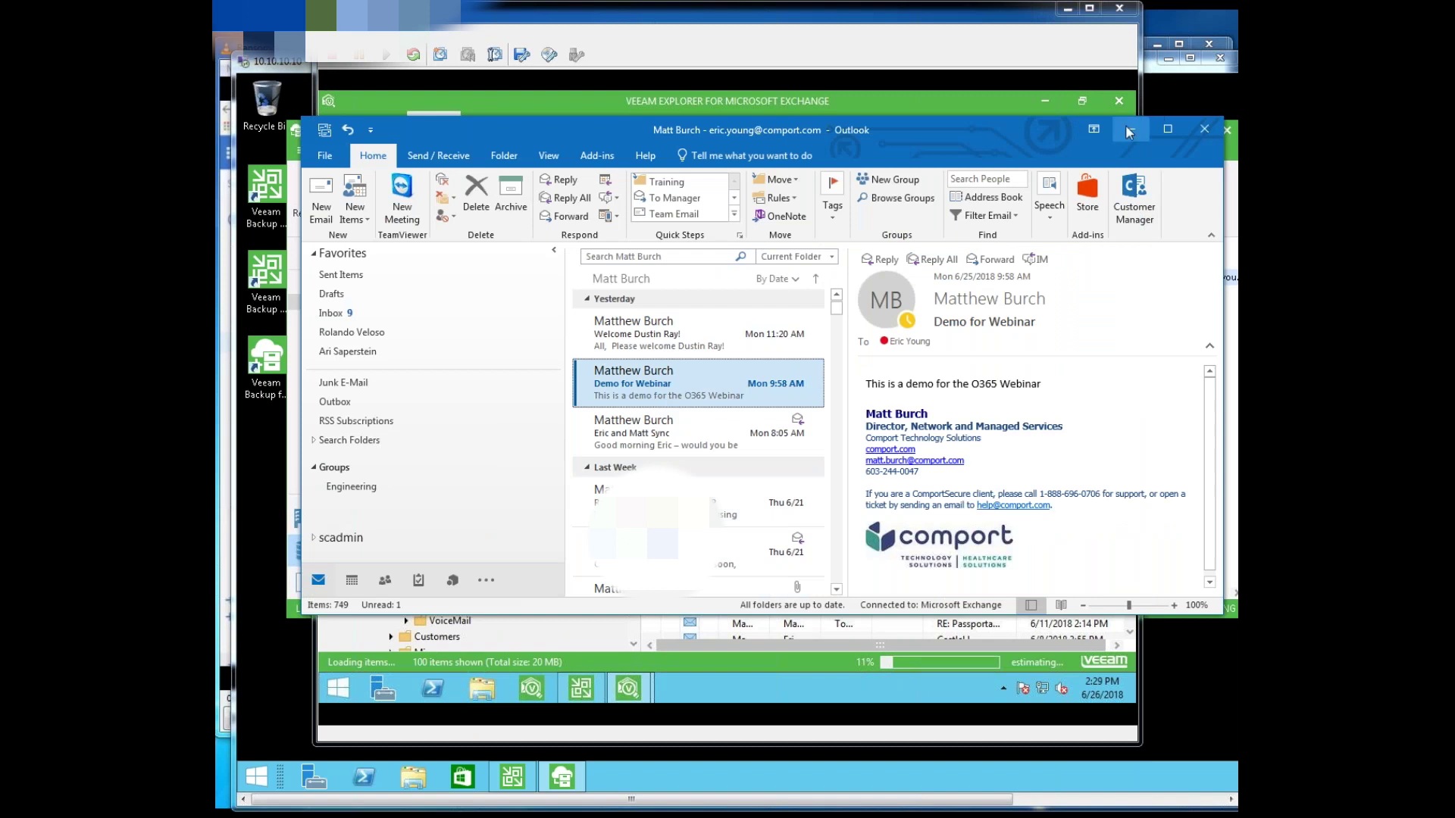
click(1128, 129)
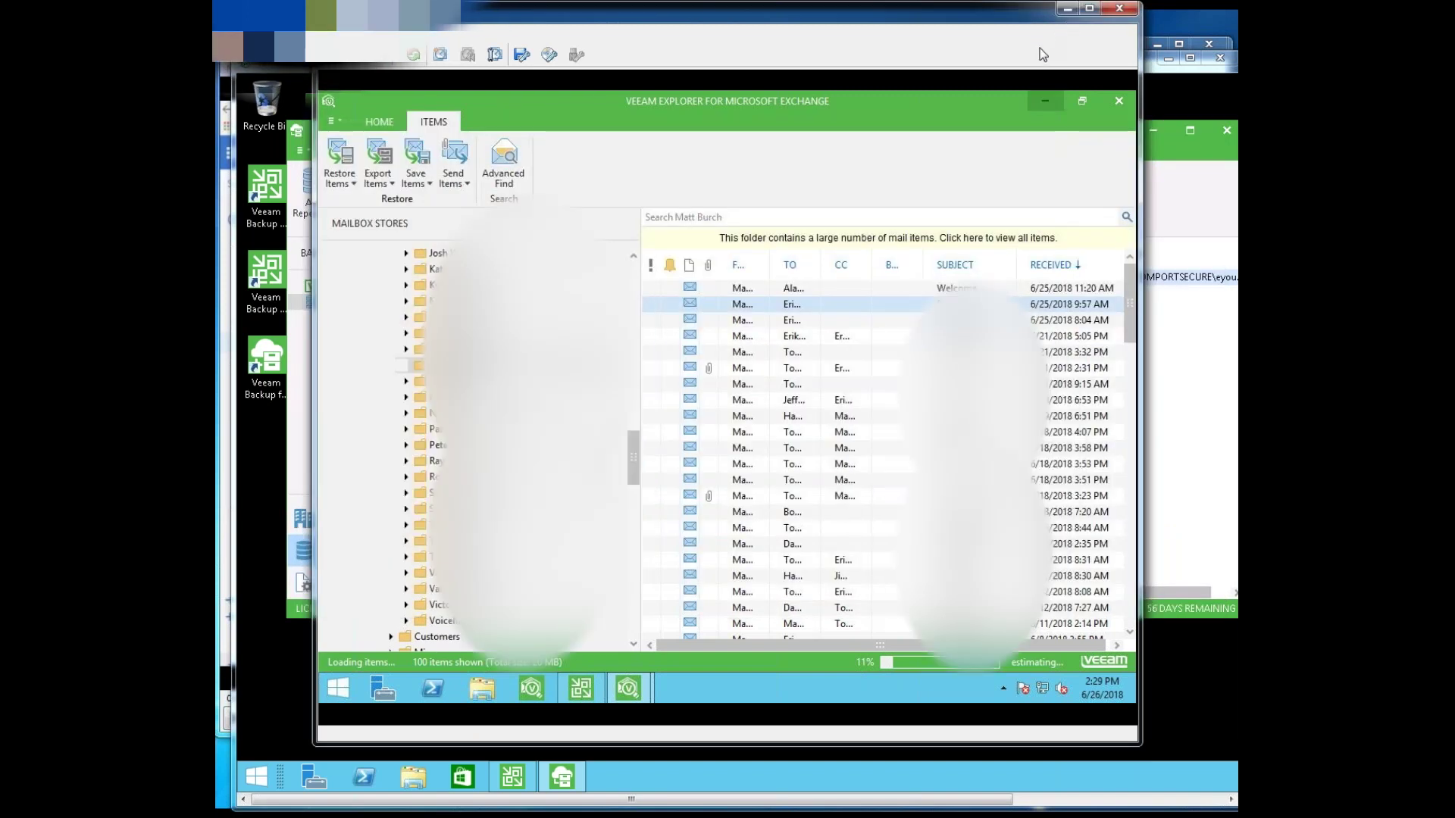